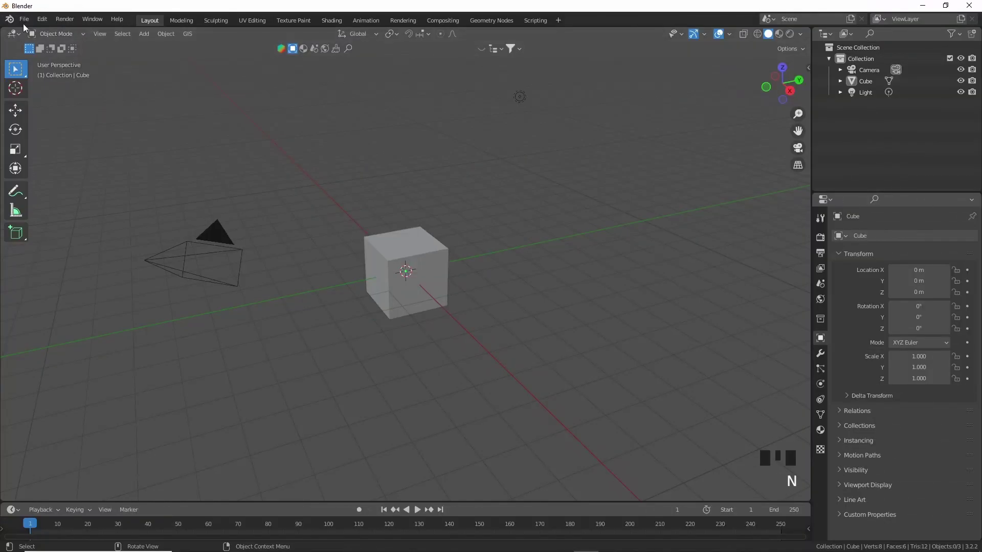
- Show the File > Import submenu listing the available import formats
{"action": "left_click", "coordinate": [24, 19]}
{"action": "mouse_move", "coordinate": [70, 169]}
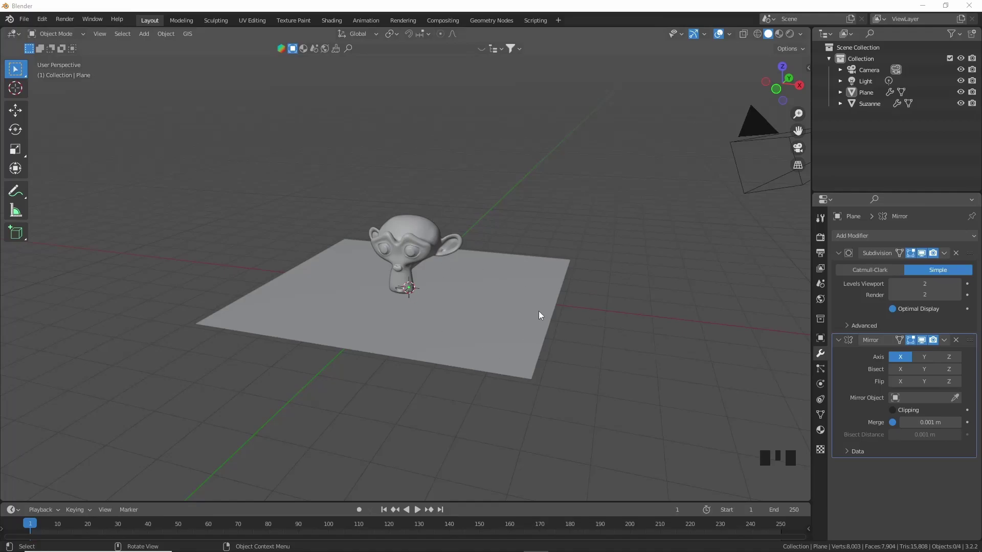
{"action": "middle_click_drag", "start_coordinate": [265, 345], "coordinate": [355, 339]}
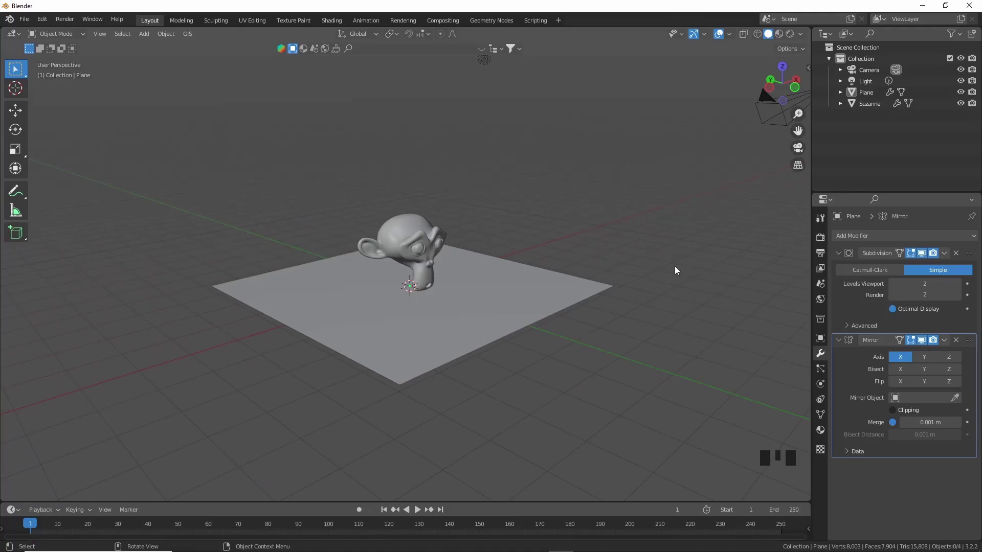
{"action": "middle_click_drag", "start_coordinate": [675, 270], "coordinate": [575, 260]}
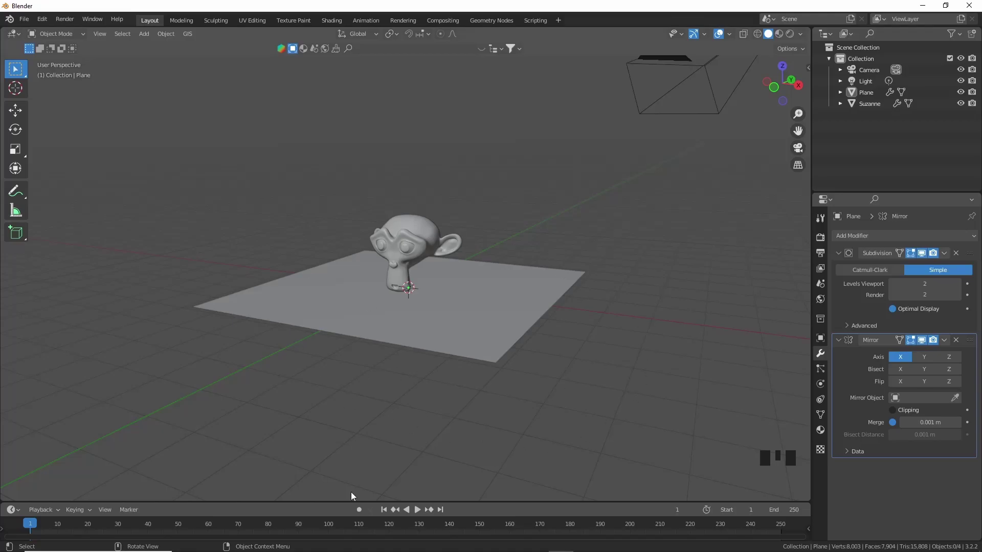
{"action": "scroll", "coordinate": [351, 361], "scroll_direction": "up", "scroll_amount": 3}
{"action": "middle_click_drag", "start_coordinate": [351, 361], "coordinate": [400, 365]}
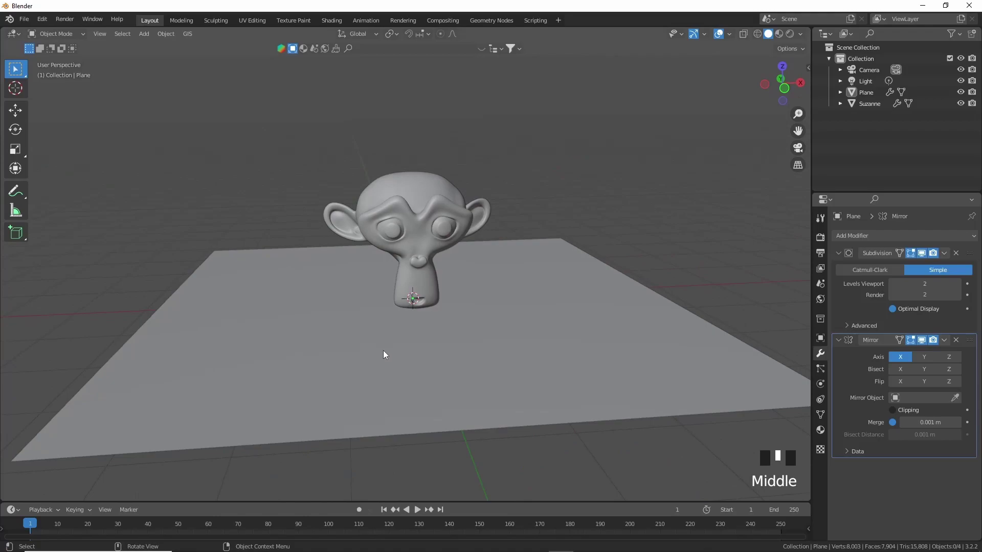
- Select Suzanne and apply her Subdivision modifier to the mesh
{"action": "left_click", "coordinate": [426, 229]}
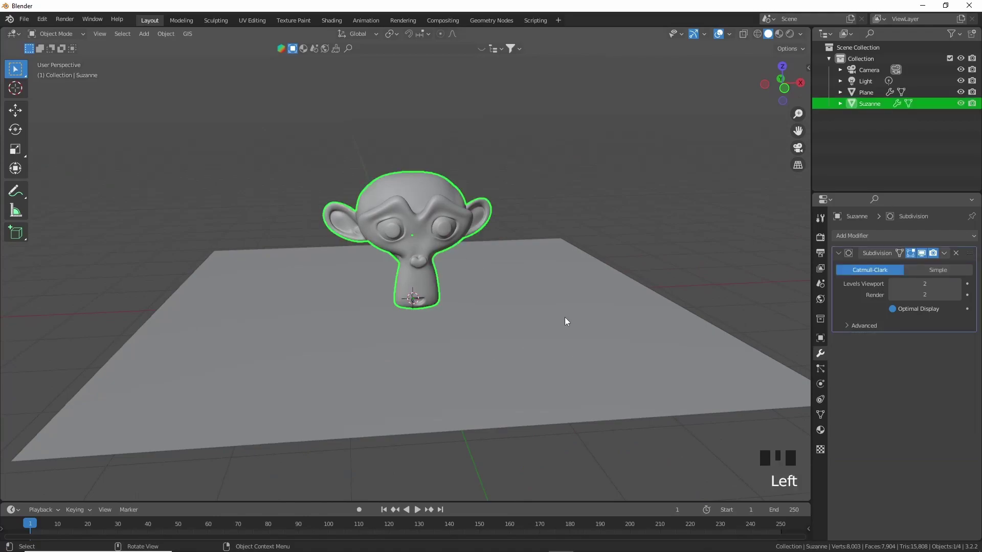
{"action": "middle_click_drag", "start_coordinate": [564, 319], "coordinate": [861, 293]}
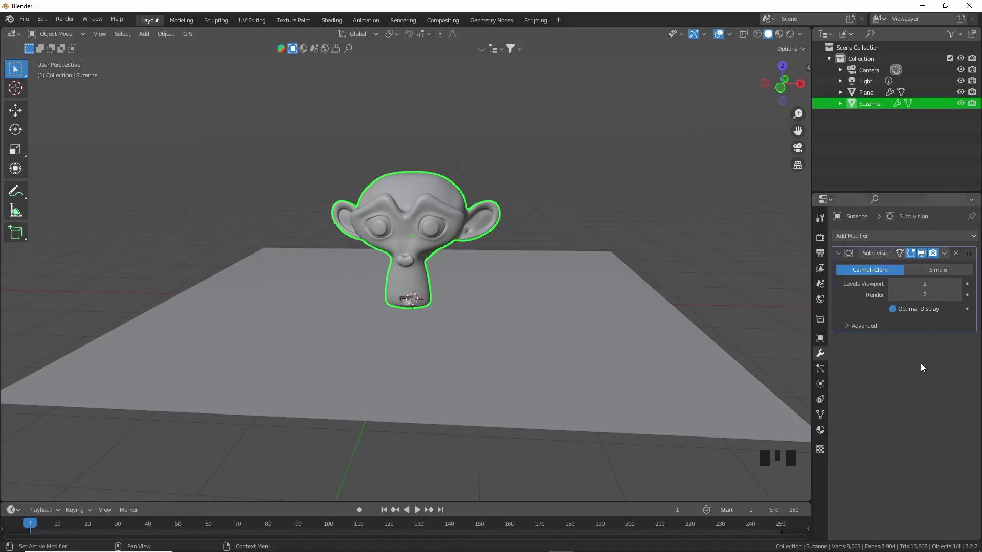
{"action": "left_click", "coordinate": [944, 256]}
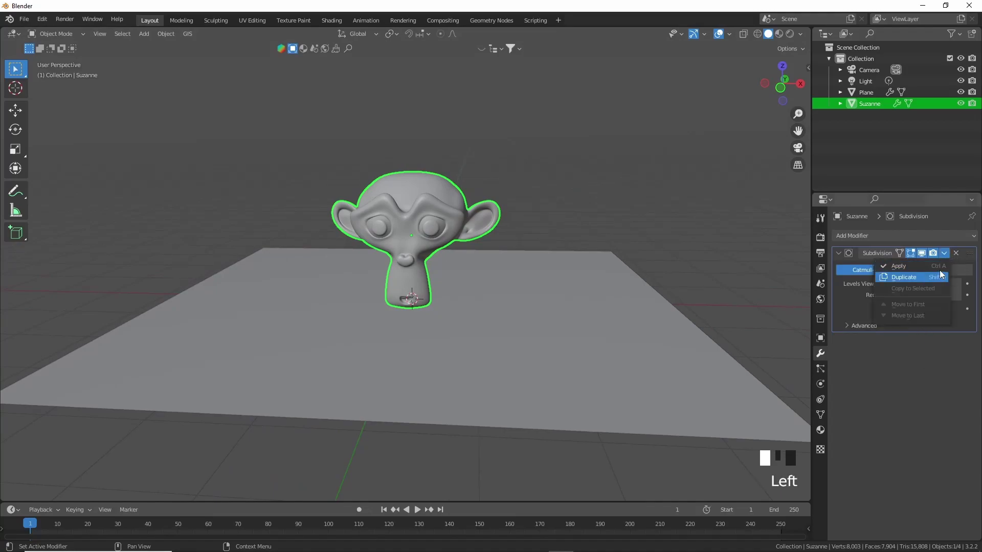
{"action": "left_click", "coordinate": [940, 267]}
- Apply all of Suzanne's transforms and bring up her object context menu
{"action": "middle_click_drag", "start_coordinate": [556, 298], "coordinate": [561, 252]}
{"action": "key", "text": "ctrl+a"}
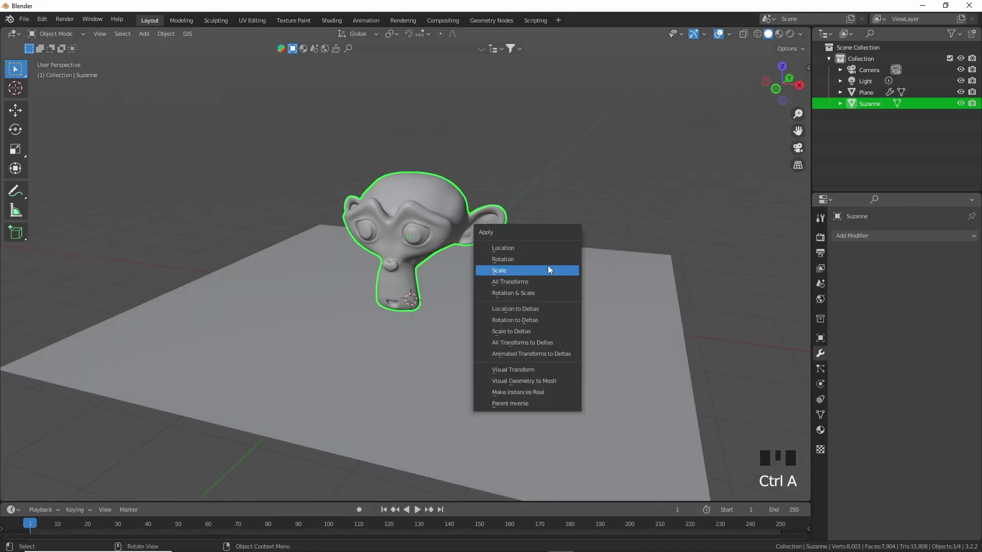
{"action": "left_click", "coordinate": [546, 282]}
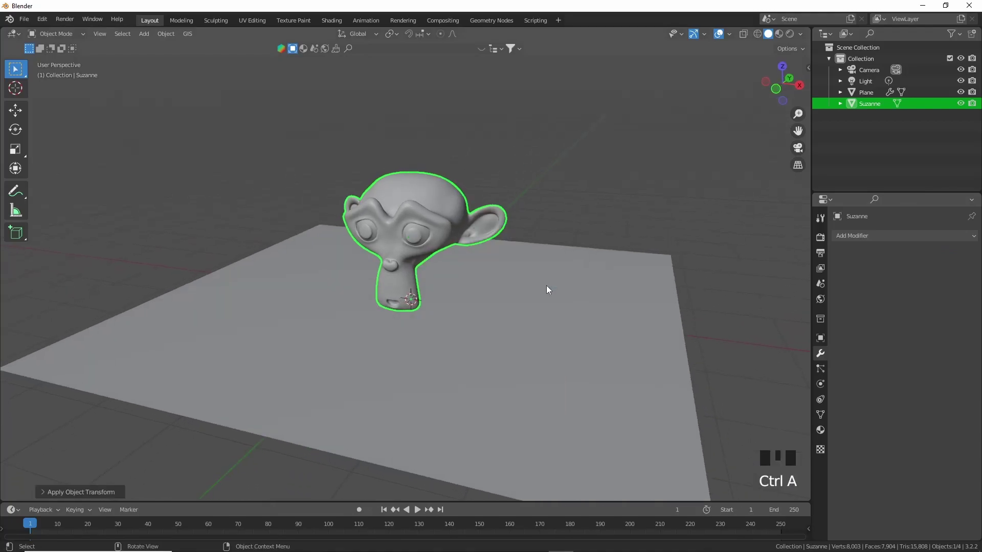
{"action": "right_click", "coordinate": [461, 266]}
- Reset Suzanne's origin, then select the plane and apply its Subdivision and Mirror modifiers
{"action": "mouse_move", "coordinate": [480, 306]}
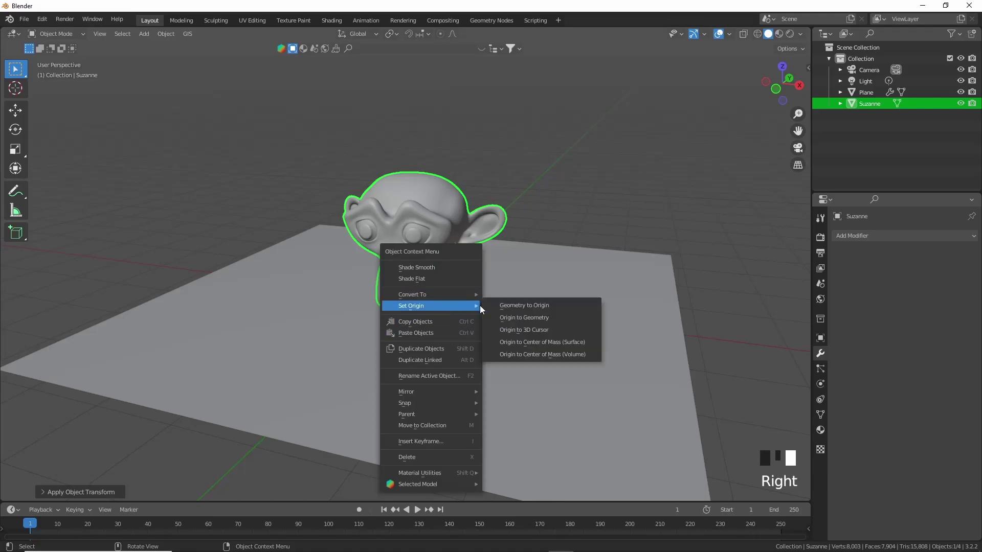
{"action": "left_click", "coordinate": [541, 320]}
{"action": "left_click", "coordinate": [490, 341]}
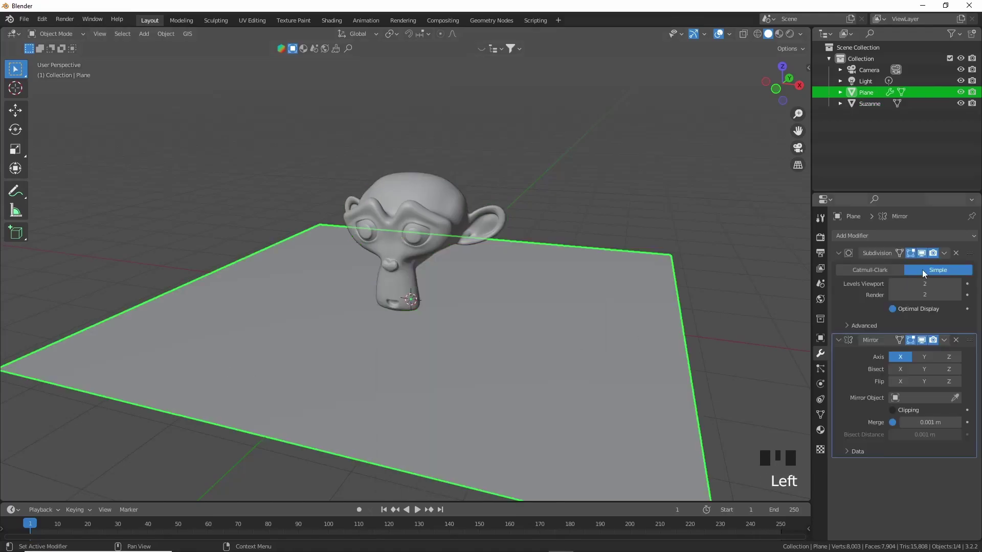
{"action": "left_click", "coordinate": [944, 253]}
{"action": "left_click", "coordinate": [934, 266]}
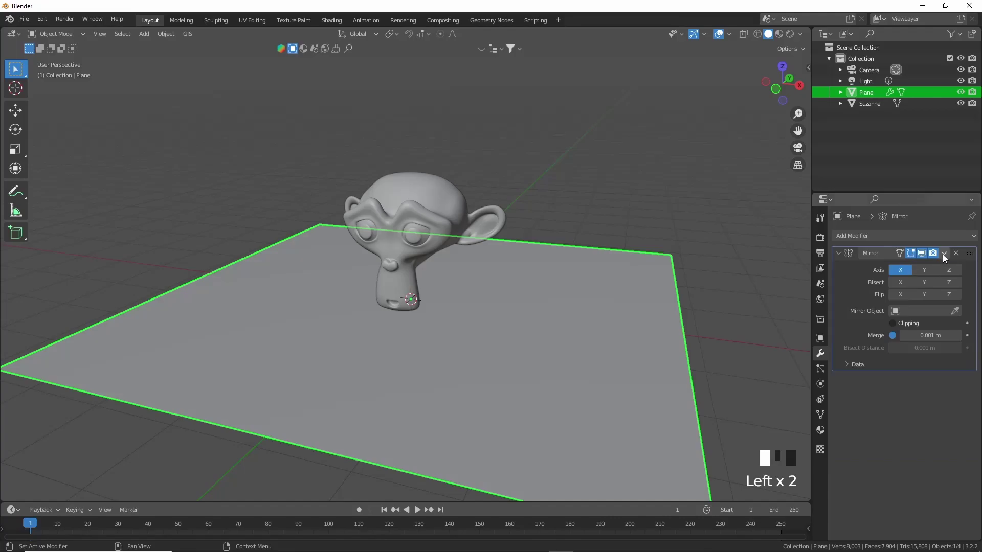
{"action": "left_click", "coordinate": [944, 253]}
{"action": "left_click", "coordinate": [933, 264]}
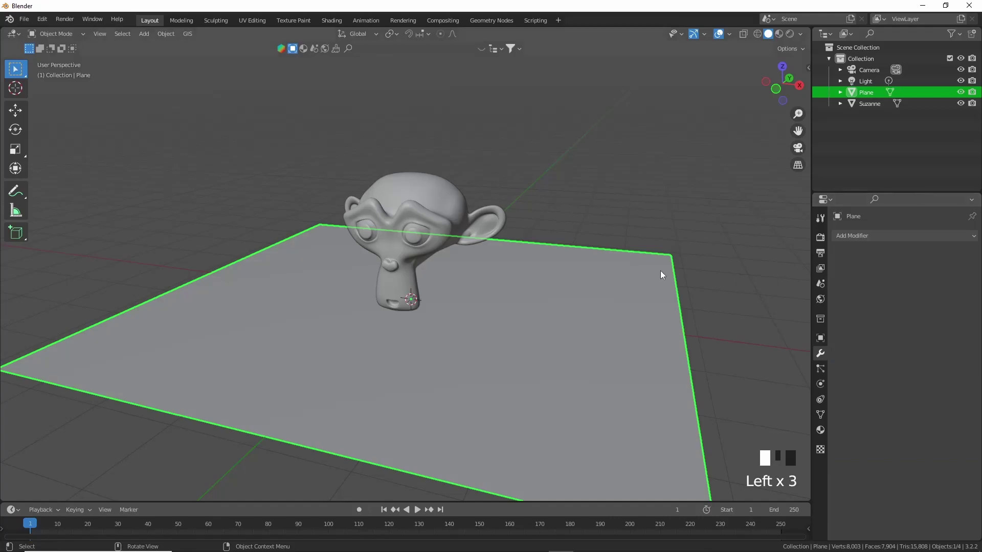
- Apply all of the plane's transforms and set its origin to geometry
{"action": "key", "text": "ctrl+a"}
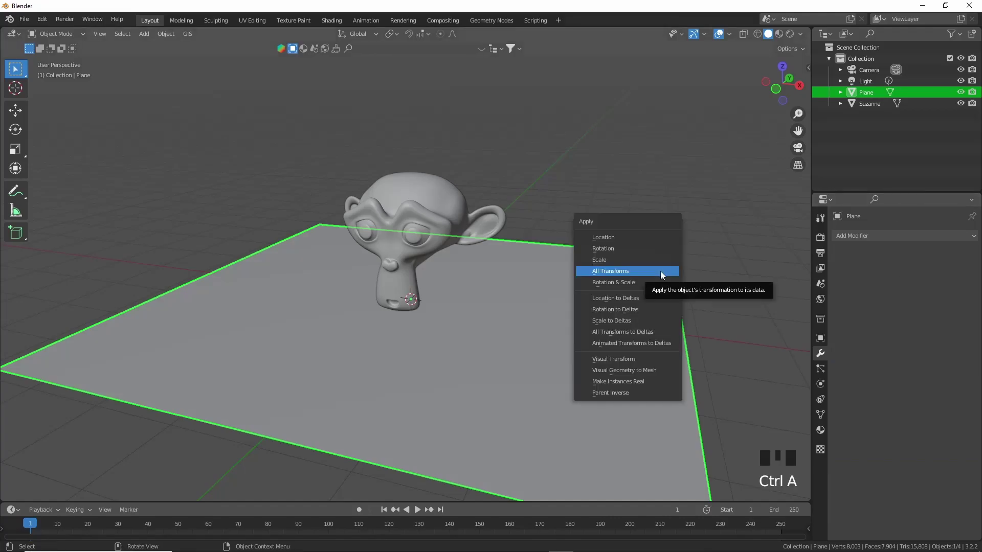
{"action": "left_click", "coordinate": [661, 271]}
{"action": "right_click", "coordinate": [651, 291]}
{"action": "mouse_move", "coordinate": [652, 291]}
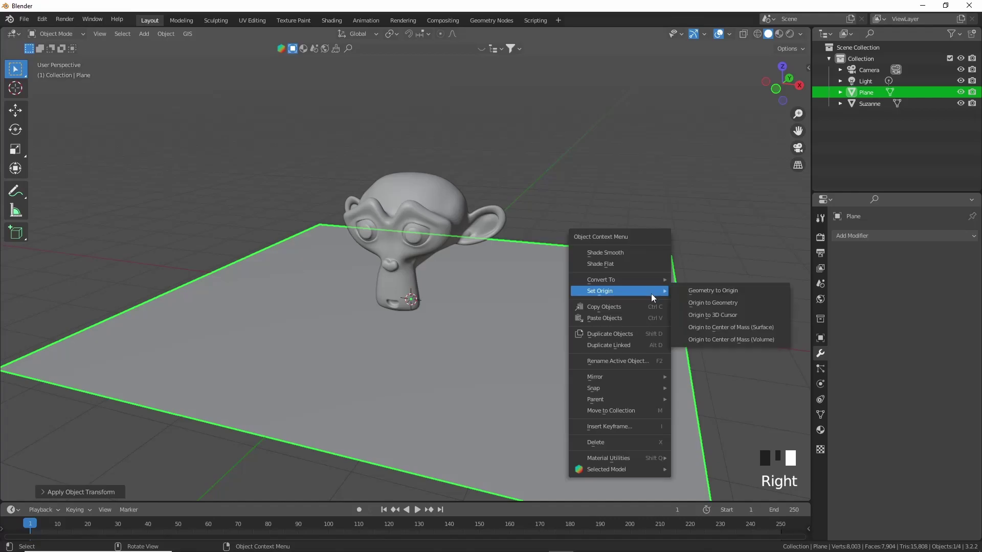
{"action": "left_click", "coordinate": [725, 302]}
{"action": "scroll", "coordinate": [480, 288], "scroll_direction": "down", "scroll_amount": 5}
{"action": "middle_click_drag", "start_coordinate": [506, 286], "coordinate": [481, 296]}
- Select the plane and Suzanne, leaving the light out, and bring up File > Export
{"action": "scroll", "coordinate": [482, 296], "scroll_direction": "up", "scroll_amount": 4}
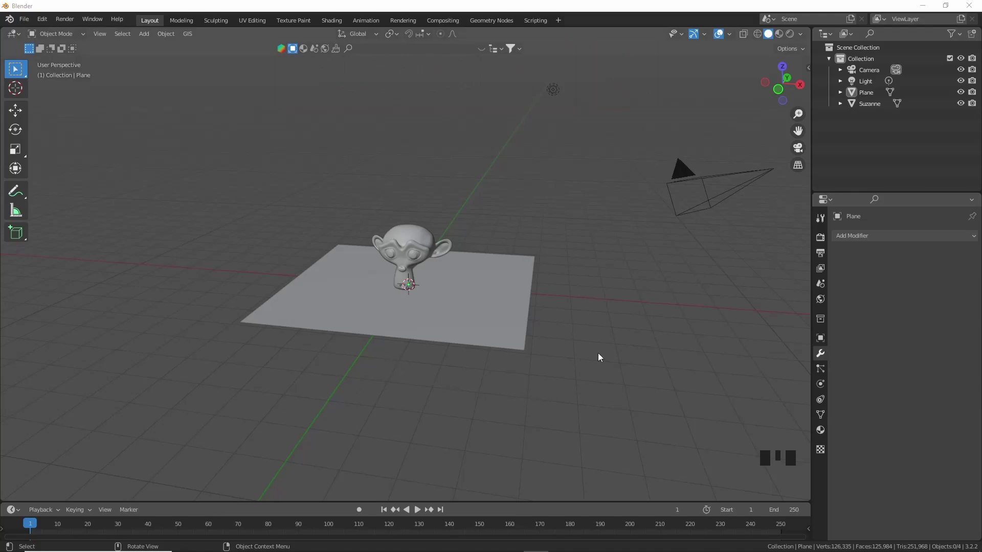
{"action": "left_click_drag", "start_coordinate": [543, 373], "coordinate": [357, 217]}
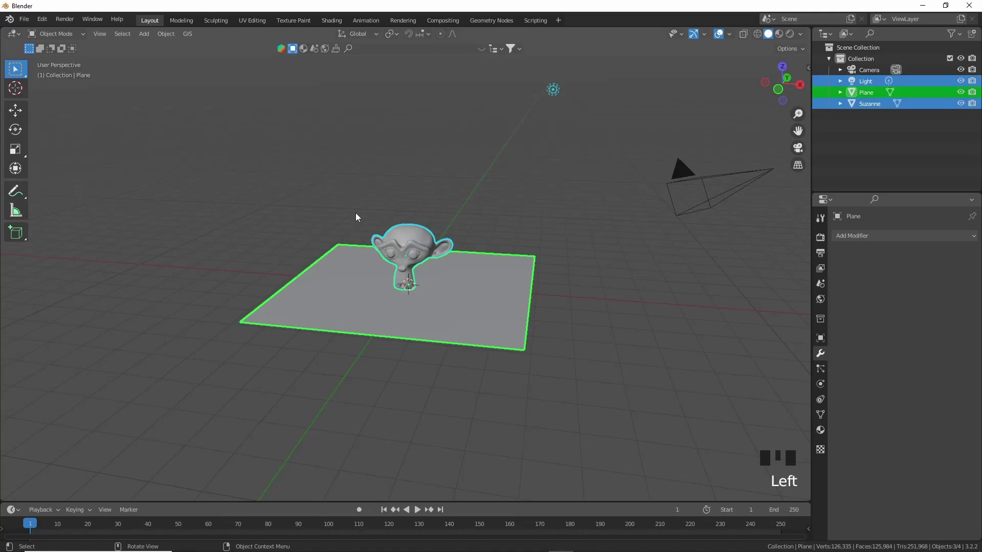
{"action": "left_click", "coordinate": [552, 92], "text": "ctrl"}
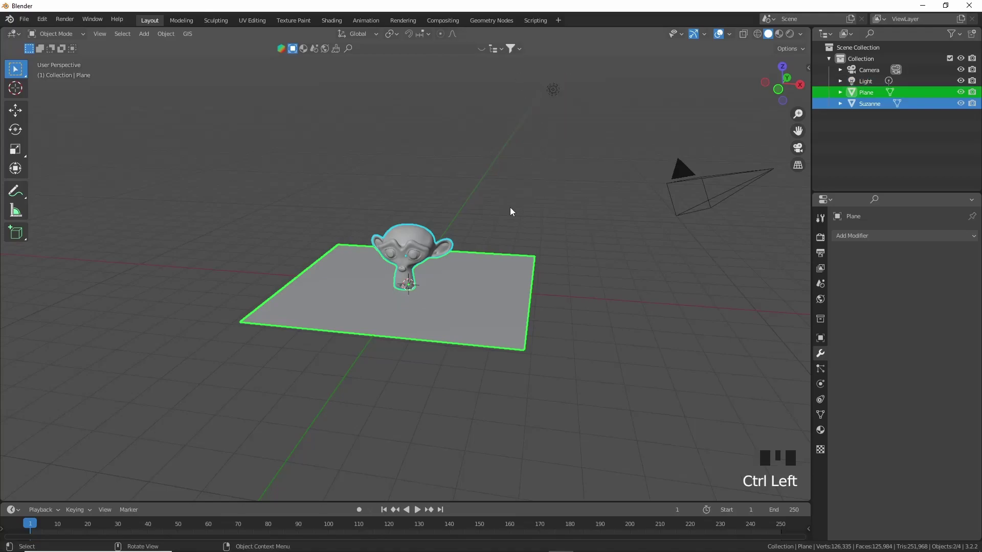
{"action": "left_click", "coordinate": [25, 19]}
{"action": "left_click", "coordinate": [25, 20]}
{"action": "mouse_move", "coordinate": [65, 181]}
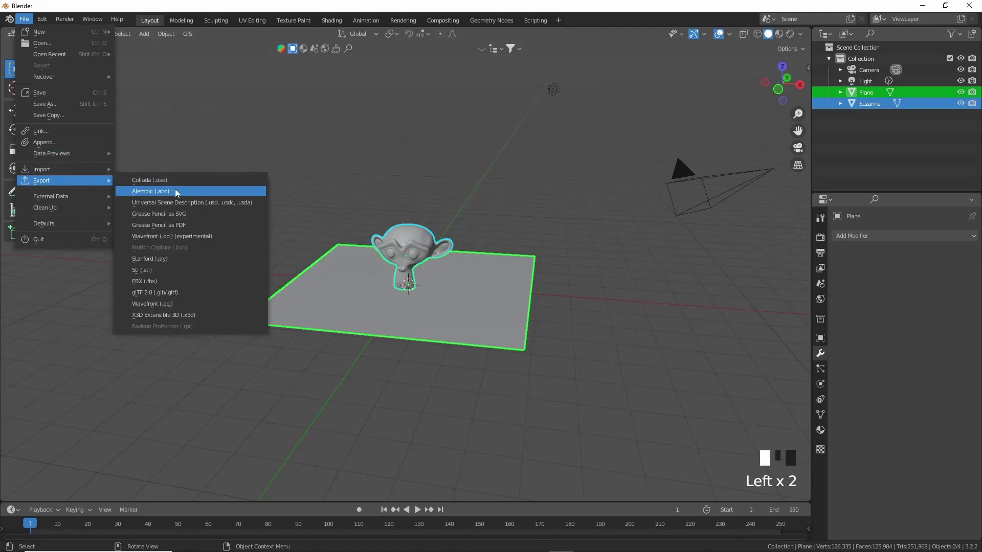
- Start an FBX export of the selection with Apply Transform enabled
{"action": "left_click", "coordinate": [182, 280]}
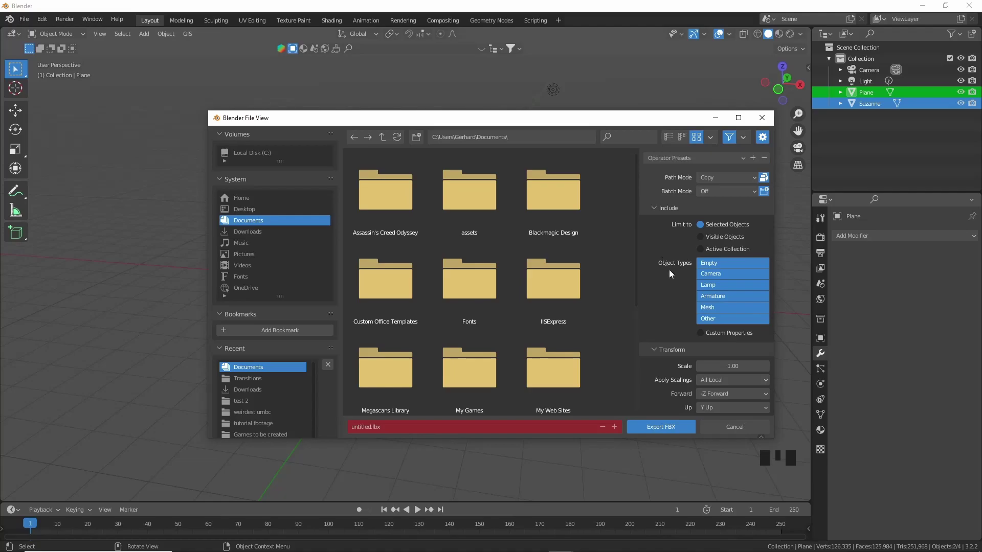
{"action": "scroll", "coordinate": [746, 324], "scroll_direction": "down", "scroll_amount": 4}
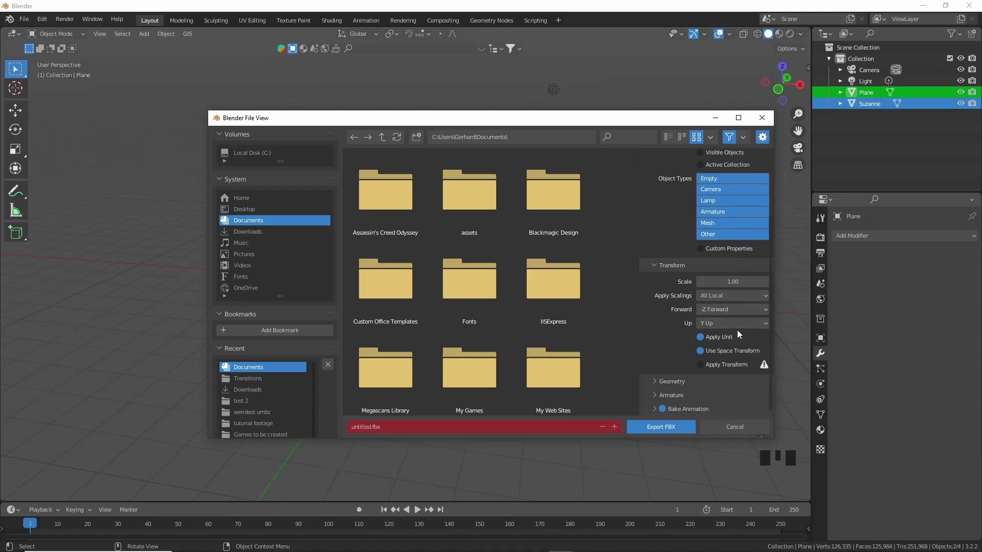
{"action": "left_click", "coordinate": [700, 365]}
- Write untitled.fbx, then clear the selection after several box-selection attempts
{"action": "left_click", "coordinate": [678, 431]}
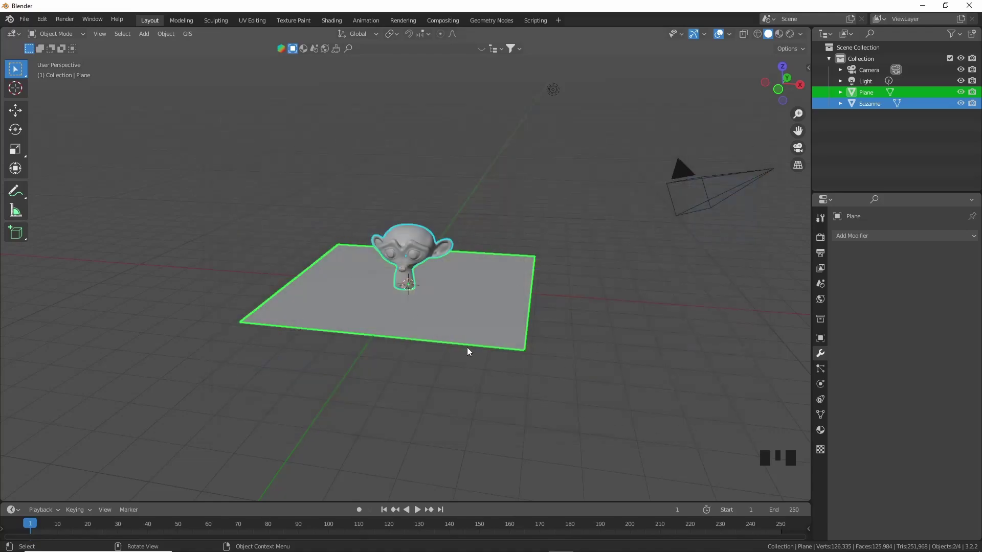
{"action": "left_click", "coordinate": [622, 303]}
{"action": "left_click_drag", "start_coordinate": [628, 342], "coordinate": [335, 169]}
{"action": "left_click", "coordinate": [617, 343]}
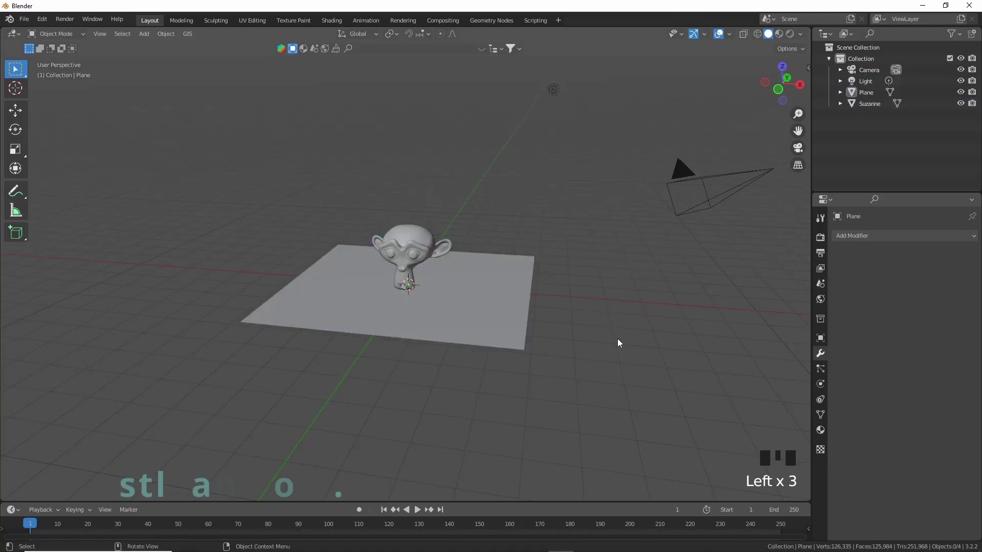
{"action": "left_click_drag", "start_coordinate": [609, 400], "coordinate": [409, 82]}
{"action": "left_click", "coordinate": [607, 338]}
{"action": "left_click_drag", "start_coordinate": [564, 435], "coordinate": [362, 256]}
{"action": "left_click", "coordinate": [566, 290]}
- Select Suzanne and the plane and bring up the File > Export formats
{"action": "left_click", "coordinate": [385, 251]}
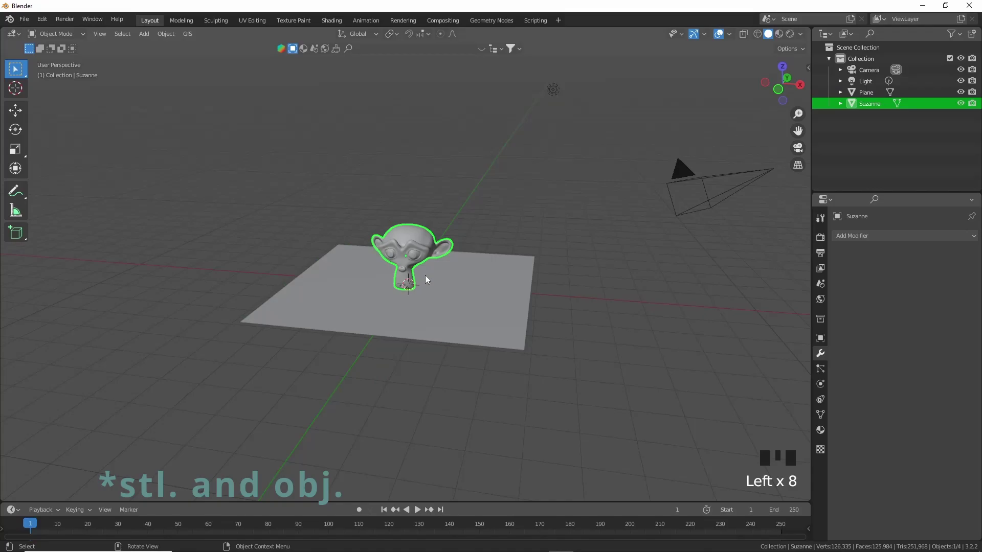
{"action": "left_click", "coordinate": [422, 311], "text": "shift"}
{"action": "left_click", "coordinate": [24, 19]}
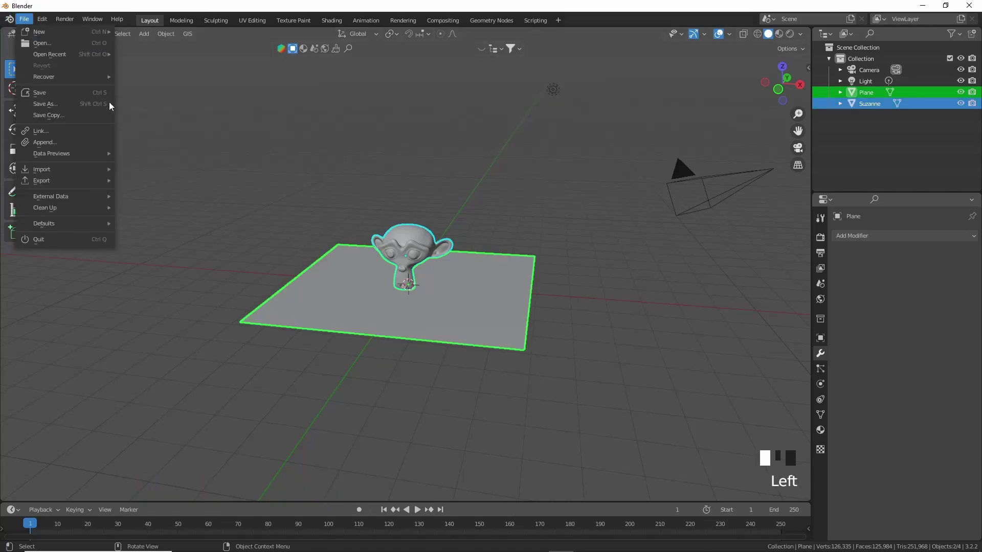
{"action": "mouse_move", "coordinate": [60, 178]}
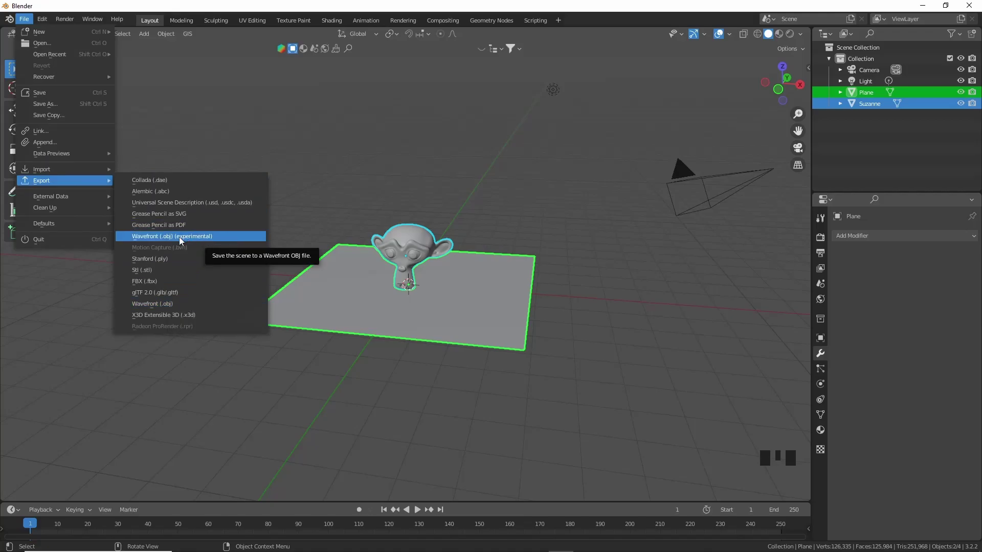
- Write untitled.obj with Selection Only enabled and Path Mode set to Copy
{"action": "left_click", "coordinate": [184, 303]}
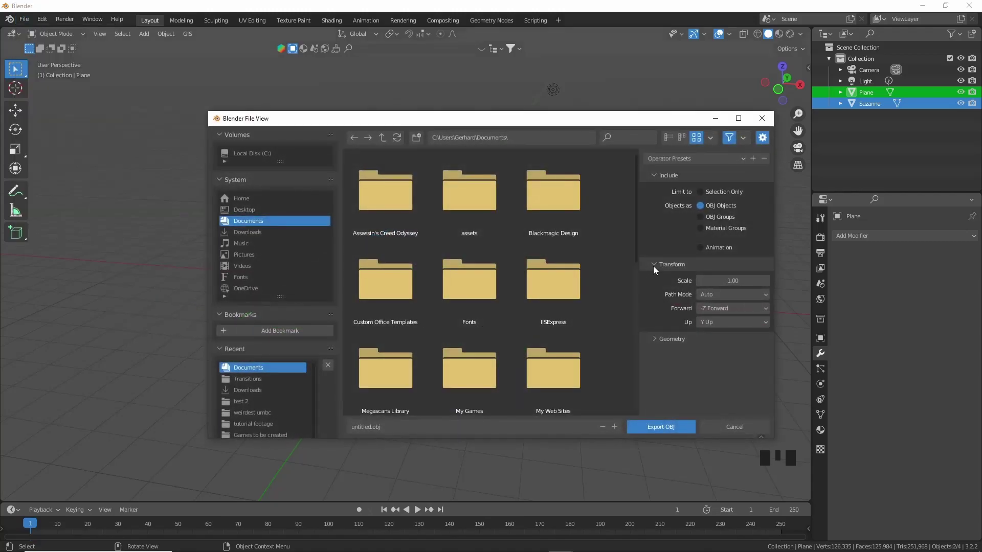
{"action": "left_click", "coordinate": [702, 195]}
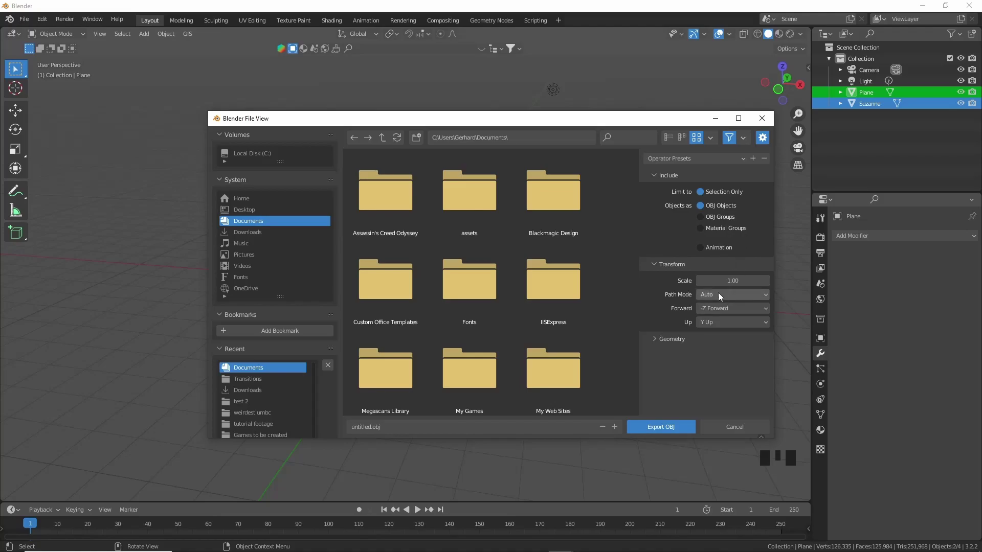
{"action": "left_click", "coordinate": [735, 294]}
{"action": "left_click", "coordinate": [718, 368]}
{"action": "left_click", "coordinate": [665, 428]}
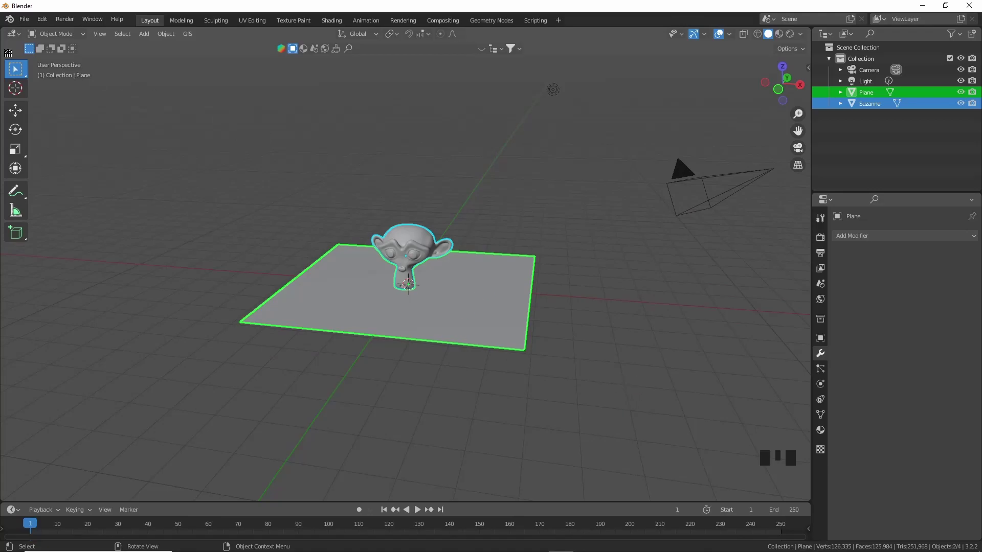
- Export the selection as STL with Batch Mode set to Object, one file per object
{"action": "left_click", "coordinate": [27, 23]}
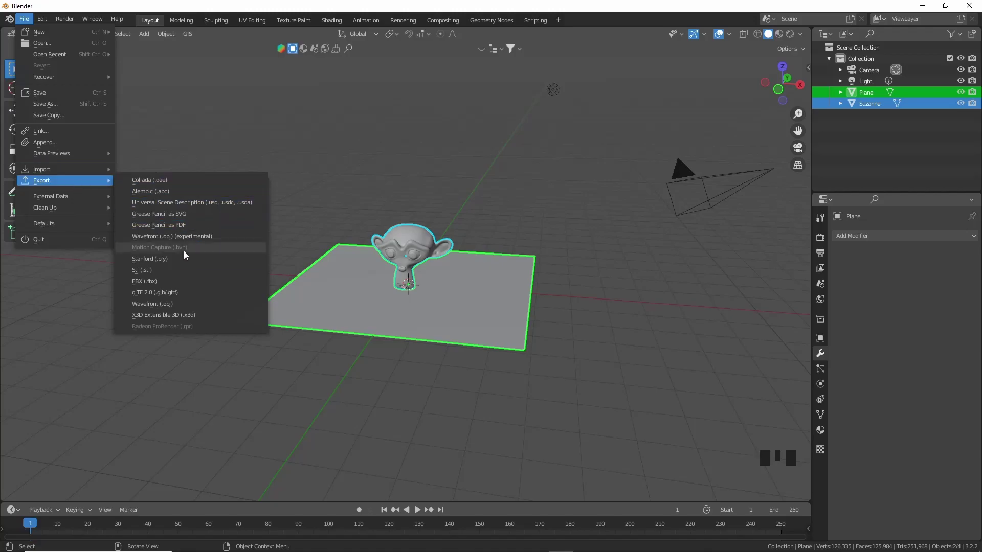
{"action": "left_click", "coordinate": [176, 269]}
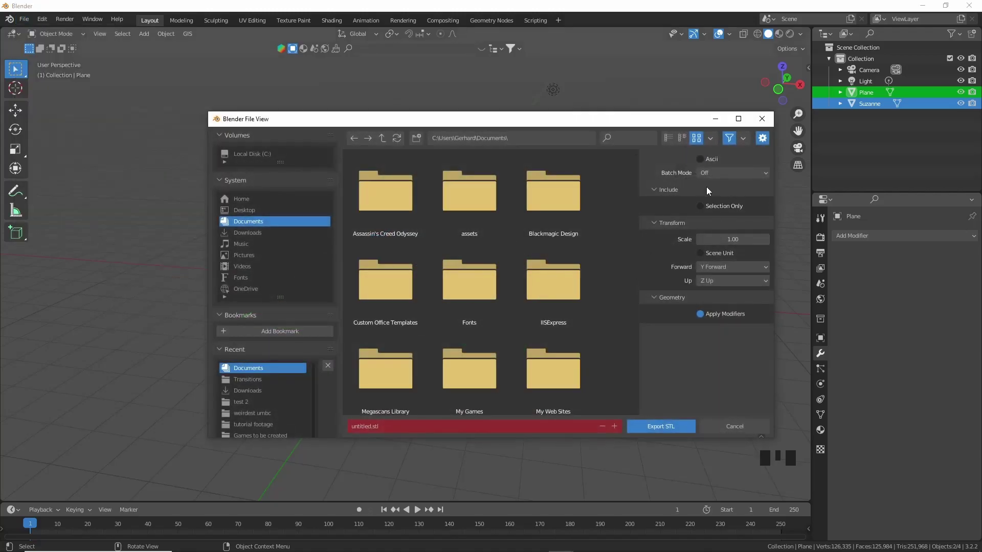
{"action": "left_click", "coordinate": [744, 176]}
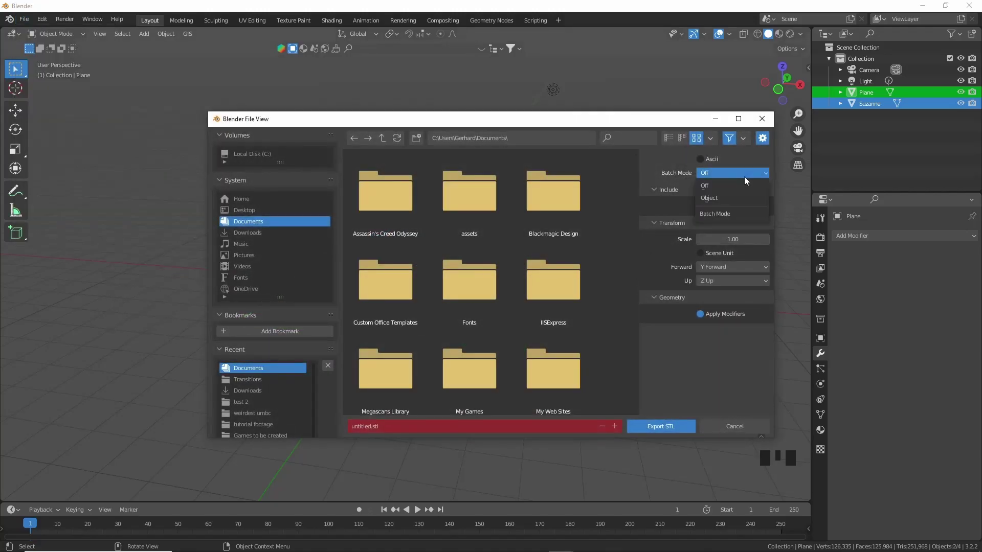
{"action": "left_click", "coordinate": [725, 198]}
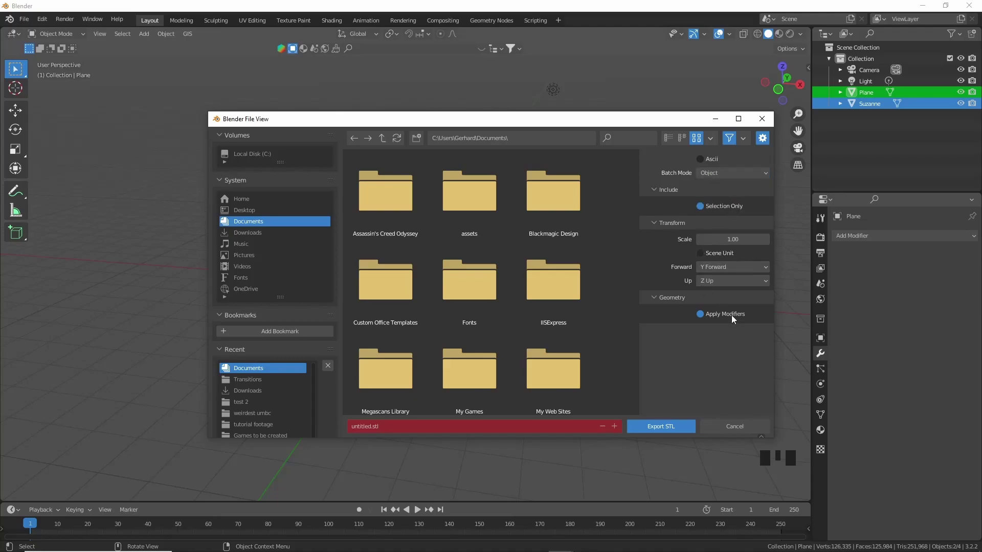
{"action": "left_click", "coordinate": [676, 424]}
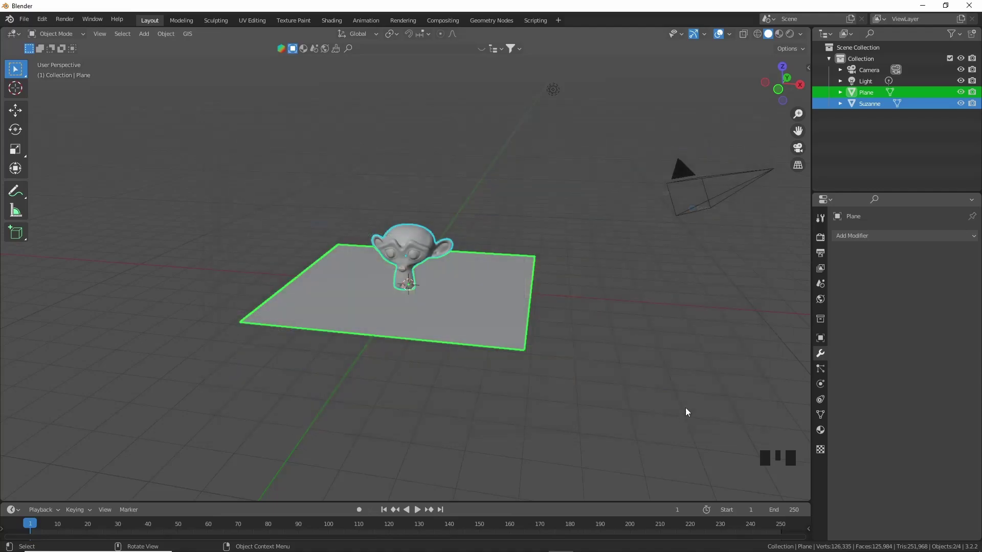
- Deselect the plane and Suzanne, then zoom and orbit to inspect them
{"action": "left_click", "coordinate": [610, 363]}
{"action": "scroll", "coordinate": [601, 361], "scroll_direction": "up", "scroll_amount": 4}
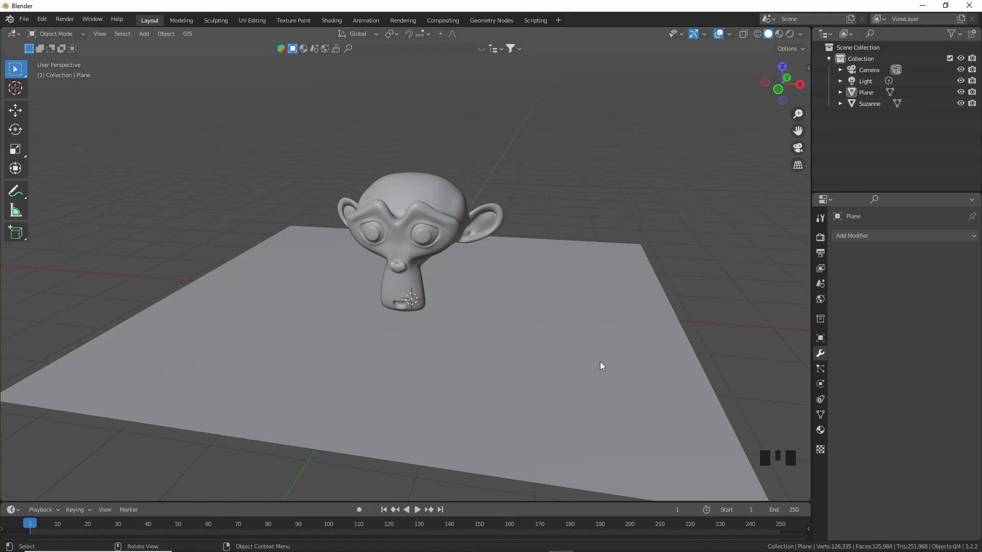
{"action": "scroll", "coordinate": [600, 361], "scroll_direction": "up", "scroll_amount": 1}
{"action": "scroll", "coordinate": [558, 356], "scroll_direction": "down", "scroll_amount": 6}
{"action": "scroll", "coordinate": [532, 337], "scroll_direction": "up", "scroll_amount": 4}
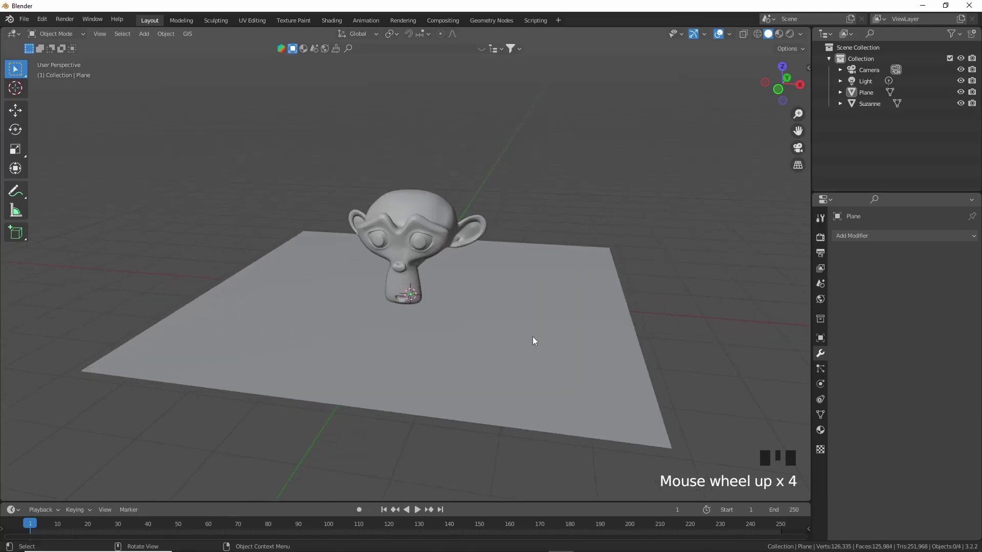
{"action": "middle_click_drag", "start_coordinate": [532, 341], "coordinate": [506, 355]}
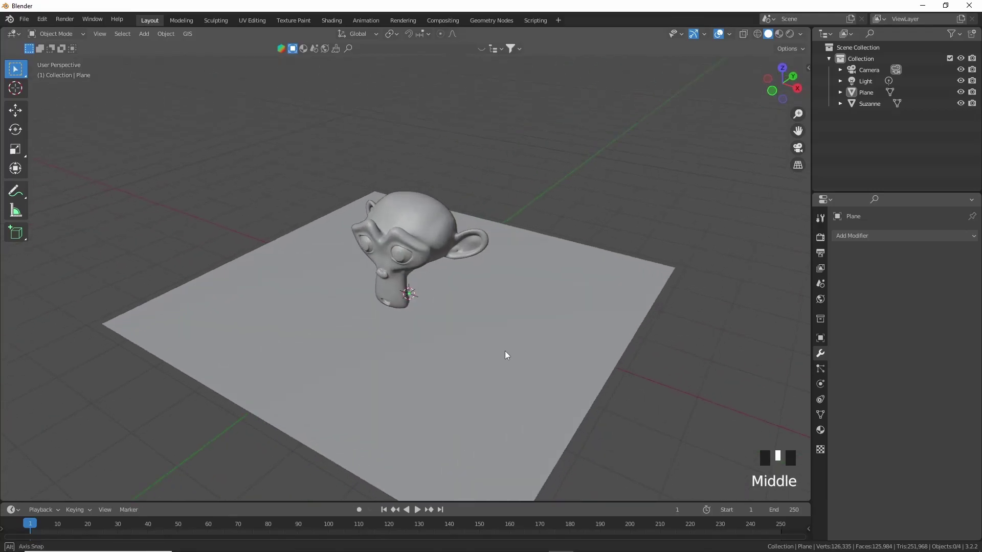
{"action": "scroll", "coordinate": [505, 352], "scroll_direction": "down", "scroll_amount": 3}
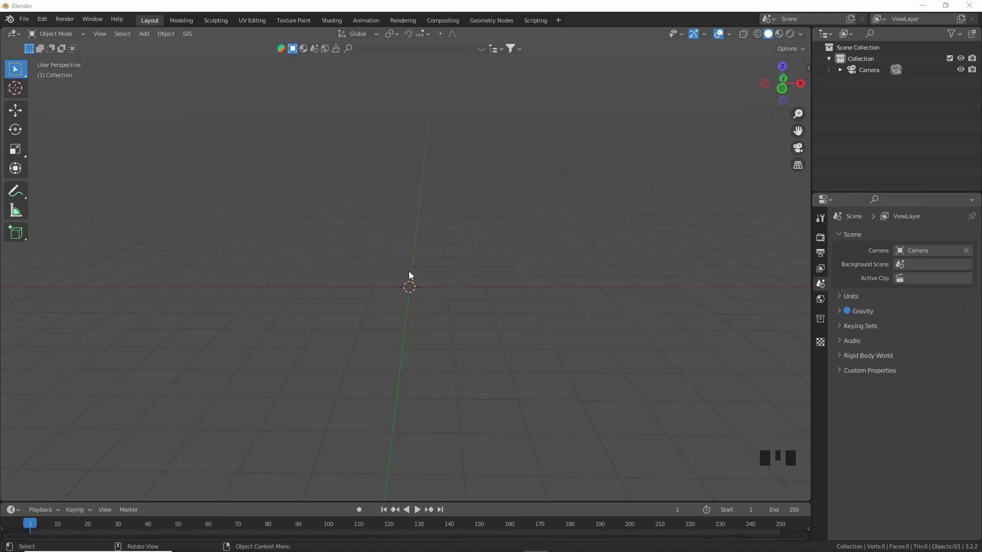
- Import suzanne obj.obj through the Wavefront (.obj) importer
{"action": "left_click", "coordinate": [24, 19]}
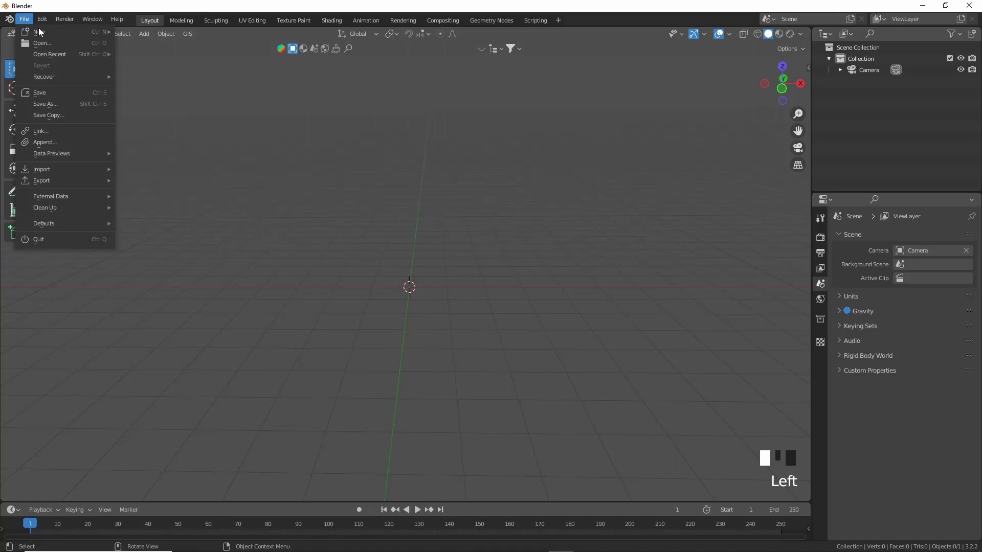
{"action": "left_click", "coordinate": [27, 23]}
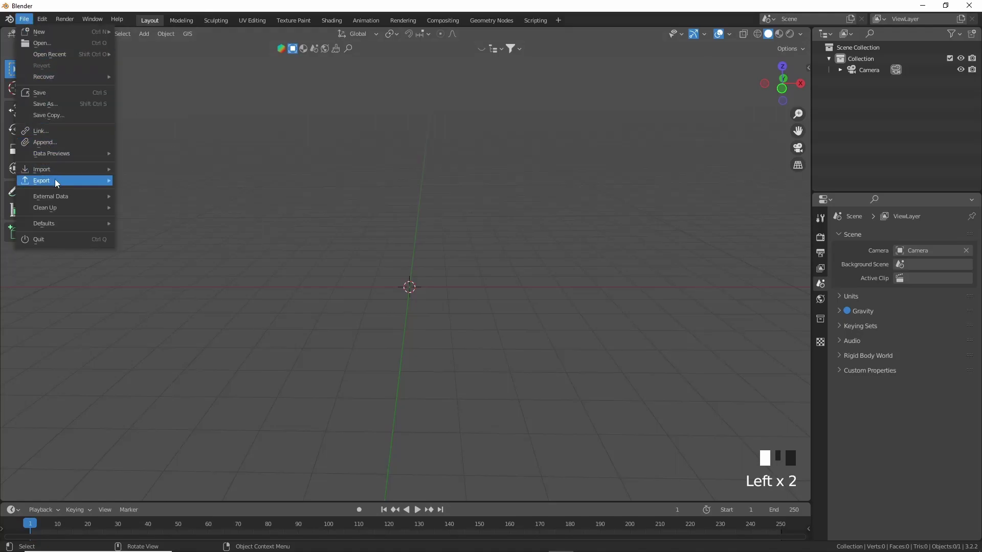
{"action": "mouse_move", "coordinate": [60, 170]}
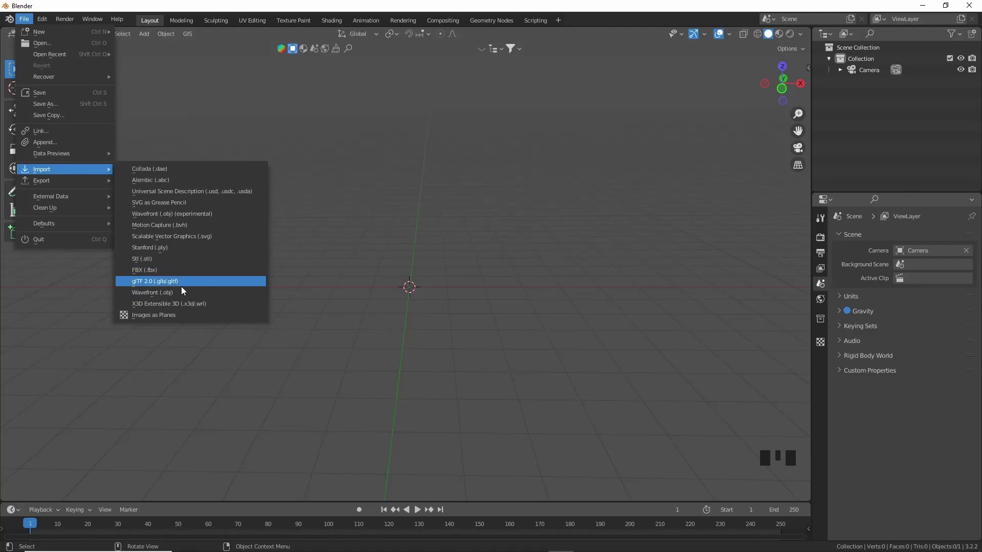
{"action": "left_click", "coordinate": [153, 293]}
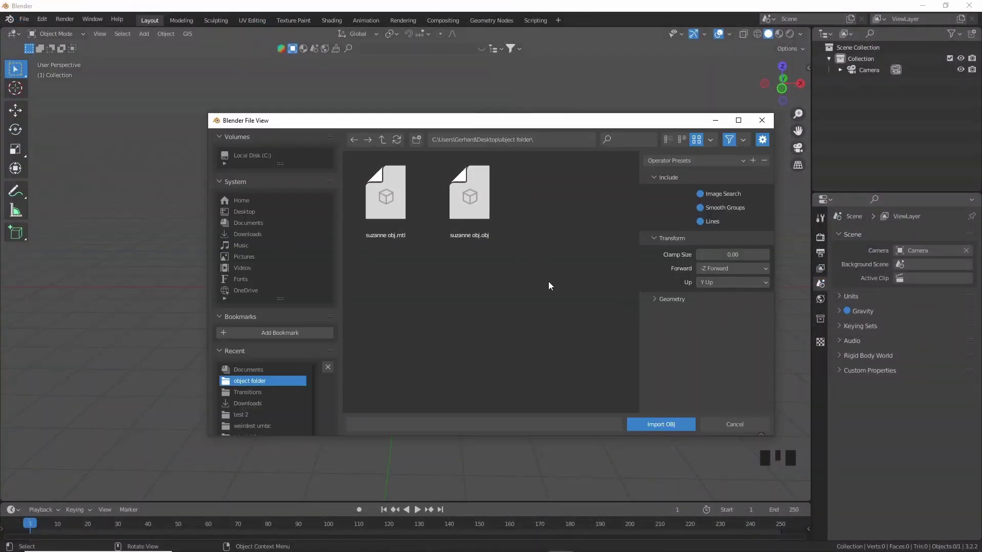
{"action": "left_click", "coordinate": [463, 211]}
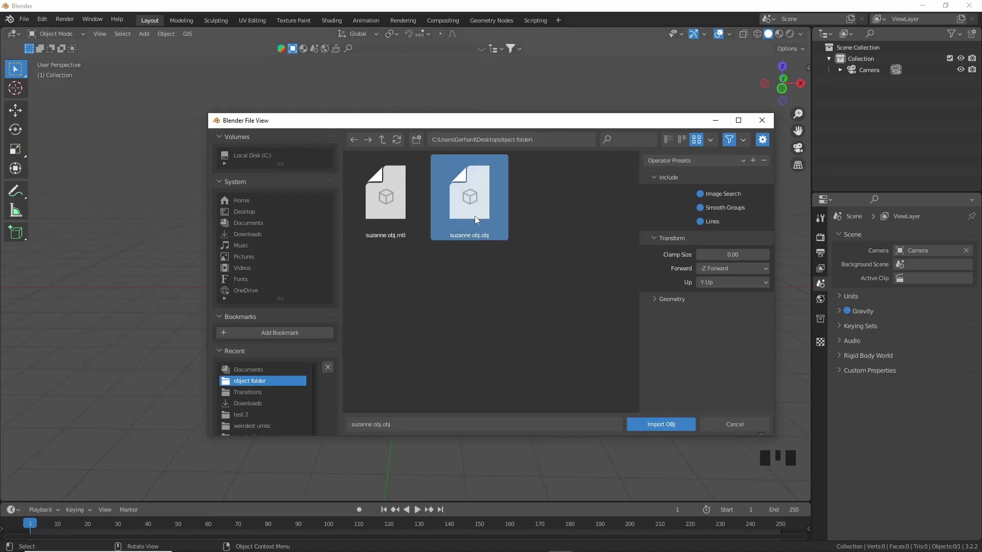
{"action": "left_click", "coordinate": [670, 425]}
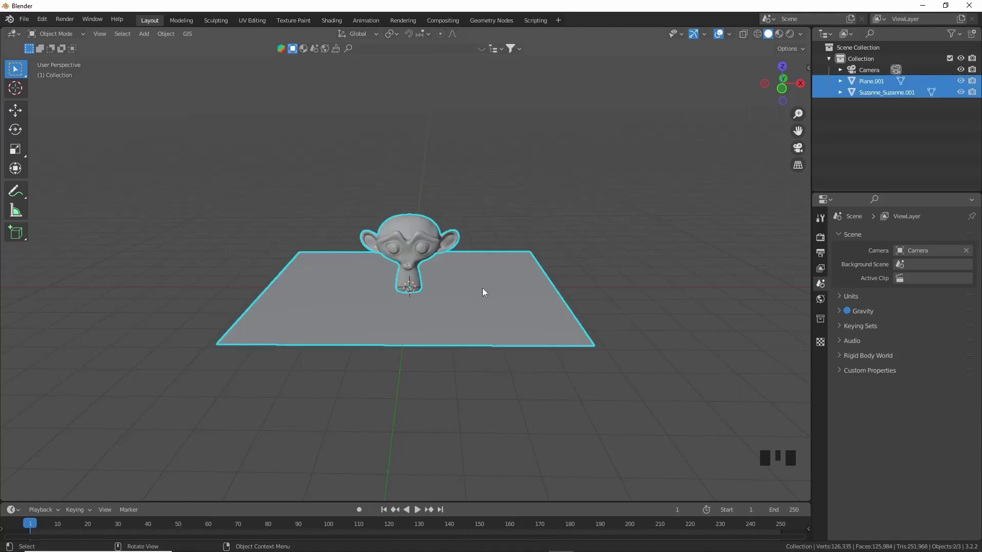
- Deselect the imported Suzanne and plane and orbit around them to inspect the import
{"action": "left_click", "coordinate": [698, 255]}
{"action": "middle_click_drag", "start_coordinate": [698, 256], "coordinate": [640, 241]}
{"action": "scroll", "coordinate": [640, 242], "scroll_direction": "up", "scroll_amount": 8}
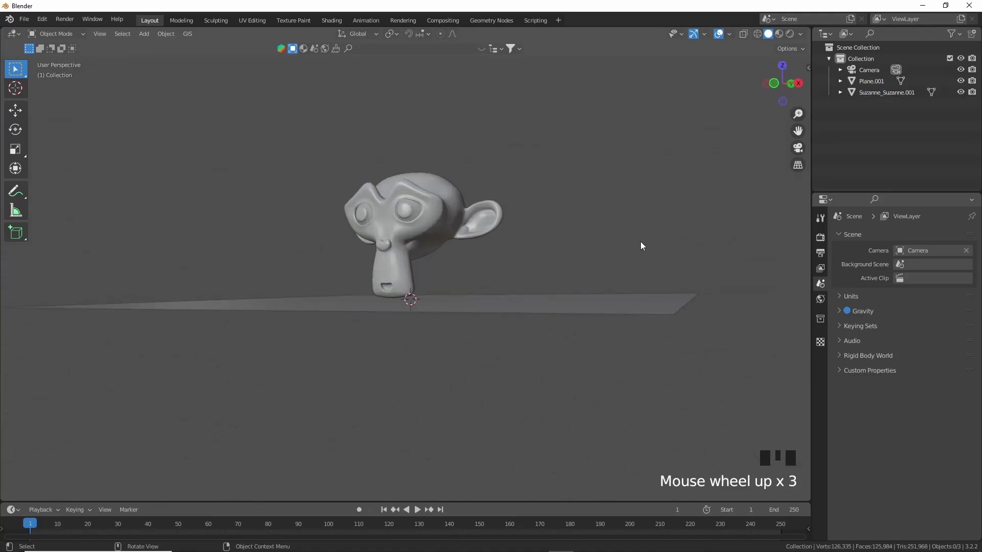
{"action": "scroll", "coordinate": [519, 255], "scroll_direction": "down", "scroll_amount": 6}
{"action": "middle_click_drag", "start_coordinate": [520, 250], "coordinate": [519, 320]}
{"action": "scroll", "coordinate": [520, 320], "scroll_direction": "up", "scroll_amount": 2}
{"action": "left_click_drag", "start_coordinate": [520, 320], "coordinate": [386, 232]}
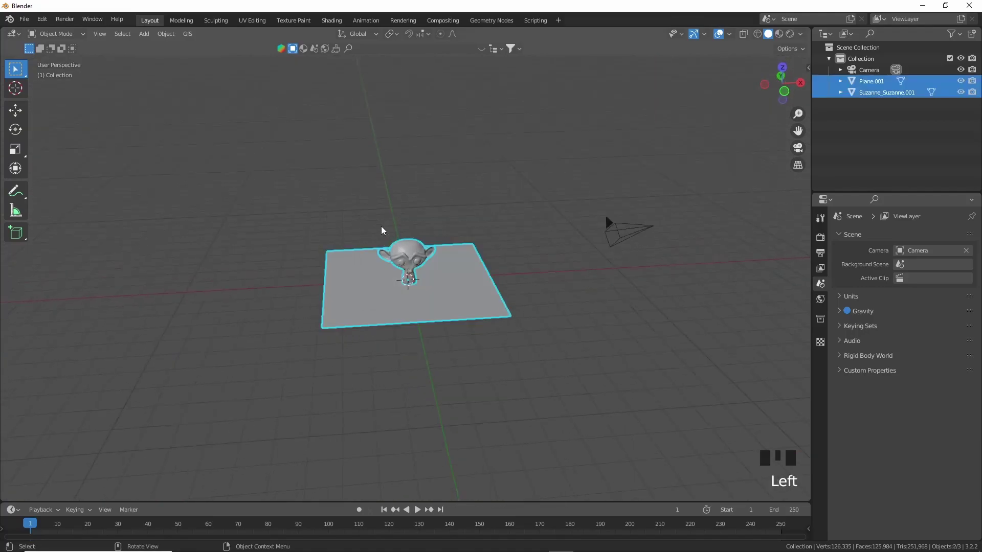
- Delete the existing objects and import suzanne fbx.fbx into the scene
{"action": "key", "text": "x"}
{"action": "left_click", "coordinate": [468, 236]}
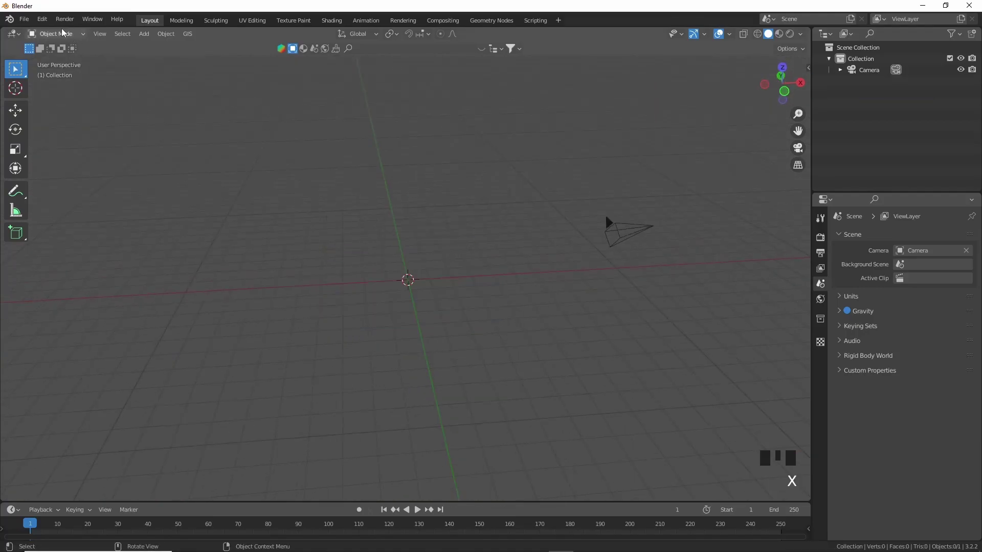
{"action": "left_click", "coordinate": [24, 19]}
{"action": "mouse_move", "coordinate": [68, 170]}
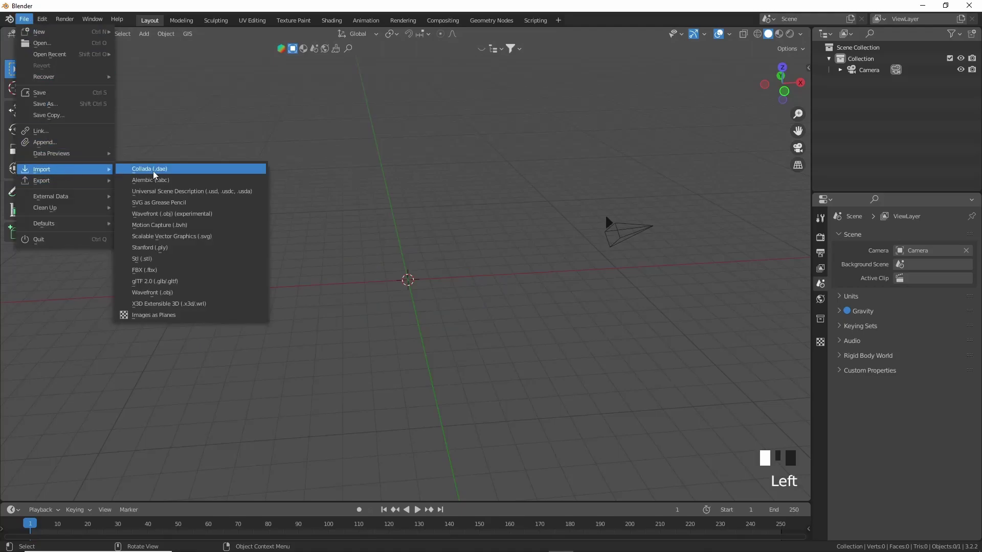
{"action": "left_click", "coordinate": [183, 230]}
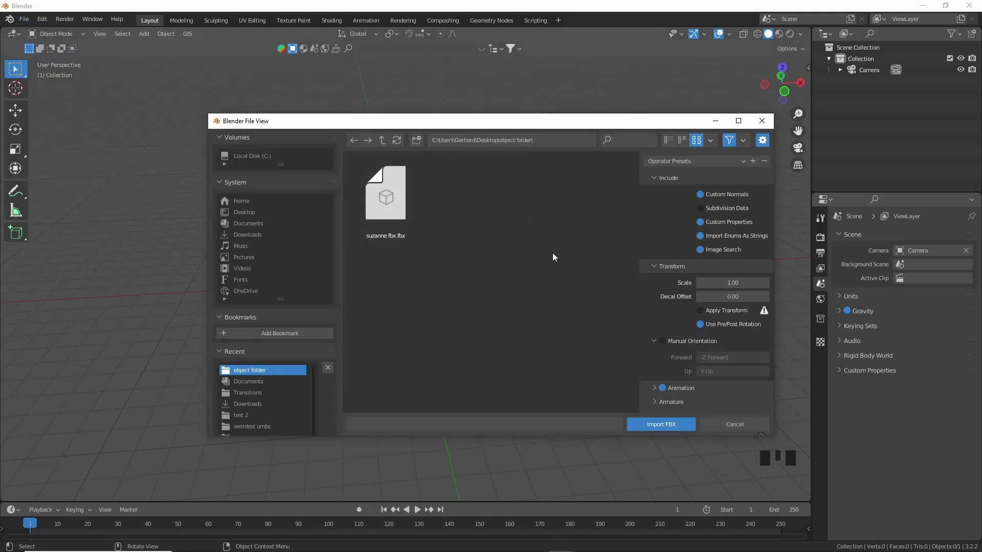
{"action": "left_click", "coordinate": [392, 220]}
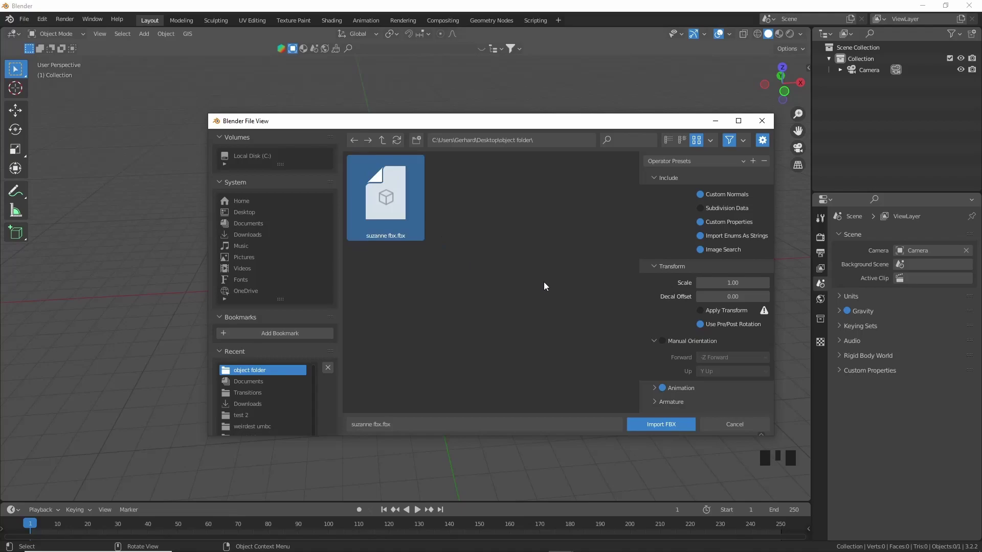
{"action": "left_click", "coordinate": [675, 425]}
{"action": "left_click", "coordinate": [682, 430]}
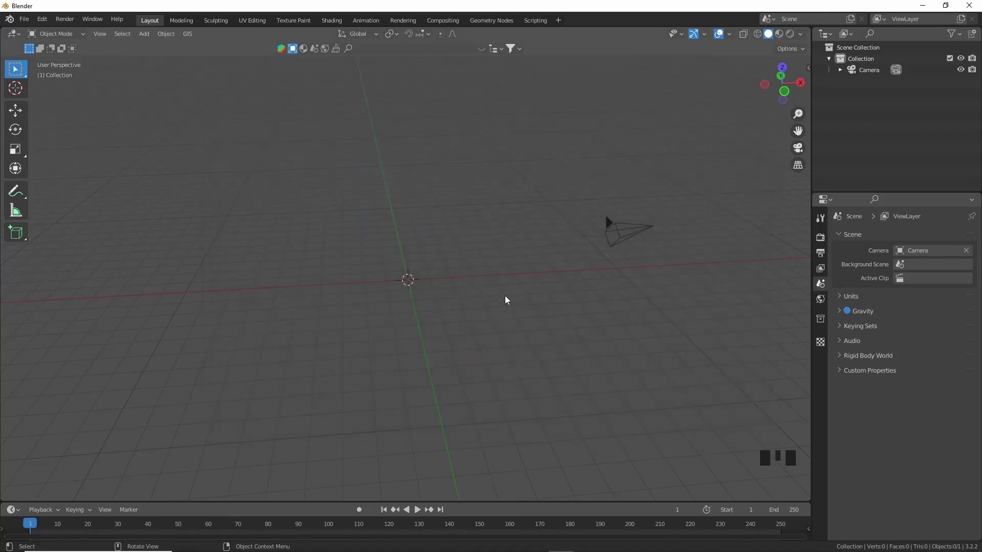
- Inspect the imported FBX Plane and Suzanne, then delete both, leaving only the Camera
{"action": "scroll", "coordinate": [505, 295], "scroll_direction": "up", "scroll_amount": 4}
{"action": "middle_click_drag", "start_coordinate": [504, 296], "coordinate": [552, 253]}
{"action": "scroll", "coordinate": [520, 261], "scroll_direction": "up", "scroll_amount": 5}
{"action": "scroll", "coordinate": [526, 259], "scroll_direction": "up", "scroll_amount": 2}
{"action": "key", "text": "x"}
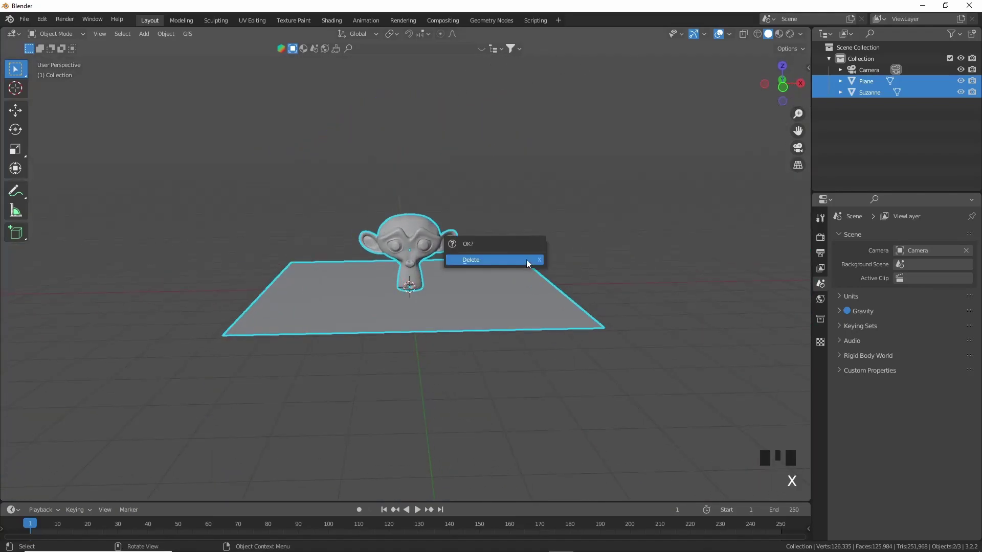
{"action": "left_click", "coordinate": [526, 259]}
{"action": "left_click", "coordinate": [24, 19]}
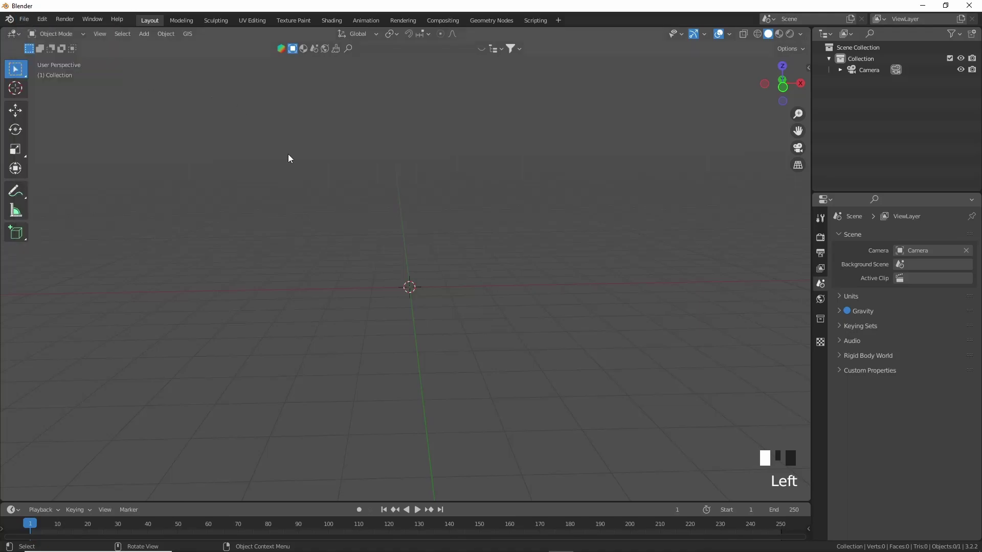
- Import the STL files as suzanne stlPlane and suzanne stlSuzanne, then zoom and orbit to view them
{"action": "left_click", "coordinate": [21, 19]}
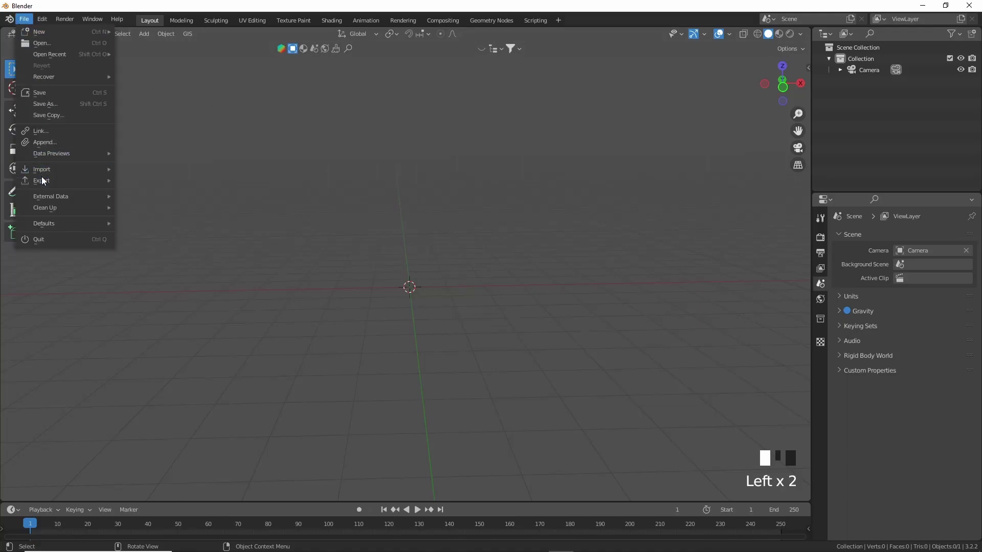
{"action": "mouse_move", "coordinate": [87, 169]}
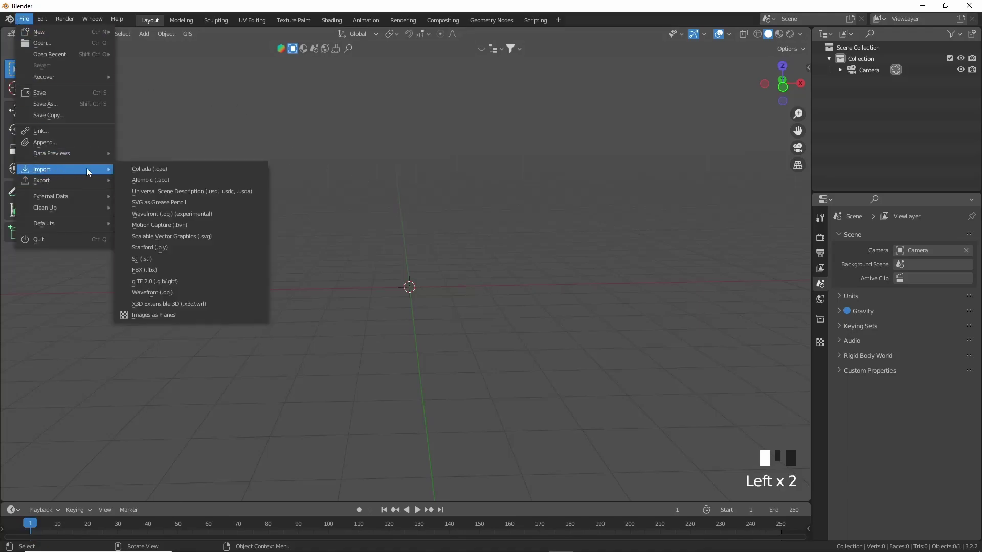
{"action": "left_click", "coordinate": [176, 259]}
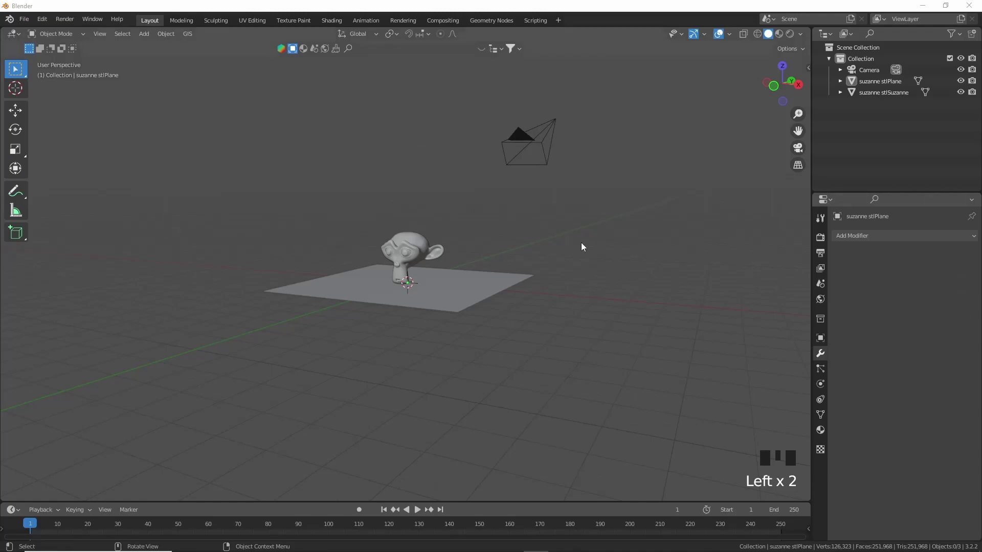
{"action": "scroll", "coordinate": [581, 242], "scroll_direction": "up", "scroll_amount": 5}
{"action": "middle_click_drag", "start_coordinate": [545, 241], "coordinate": [429, 270]}
{"action": "scroll", "coordinate": [634, 269], "scroll_direction": "down", "scroll_amount": 3}
{"action": "scroll", "coordinate": [530, 269], "scroll_direction": "up", "scroll_amount": 5}
{"action": "scroll", "coordinate": [523, 268], "scroll_direction": "down", "scroll_amount": 6}
{"action": "scroll", "coordinate": [601, 298], "scroll_direction": "up", "scroll_amount": 2}
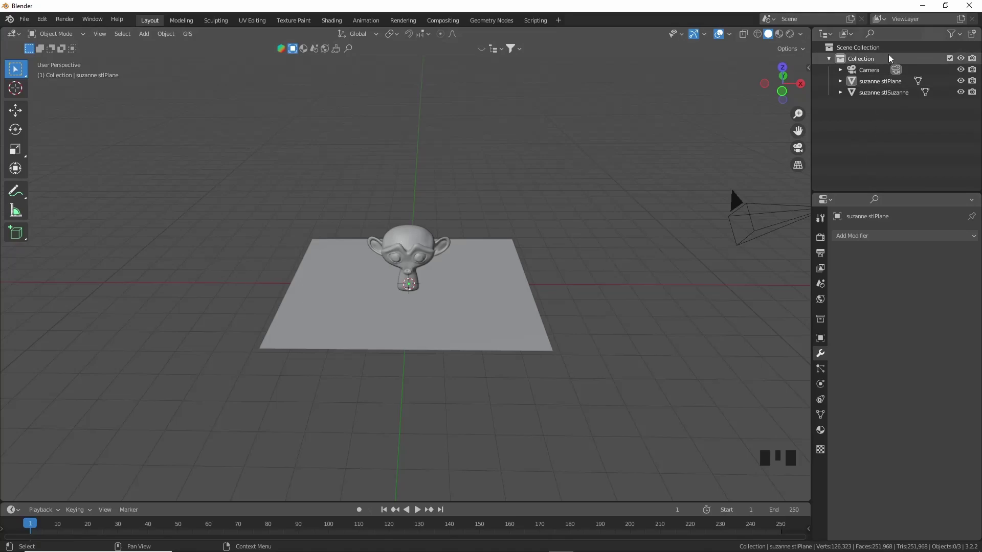
{"action": "mouse_move", "coordinate": [545, 308]}
{"action": "middle_mouse_down"}
{"action": "mouse_move", "coordinate": [545, 254]}
{"action": "mouse_move", "coordinate": [587, 300]}
{"action": "mouse_move", "coordinate": [557, 297]}
{"action": "middle_mouse_up"}
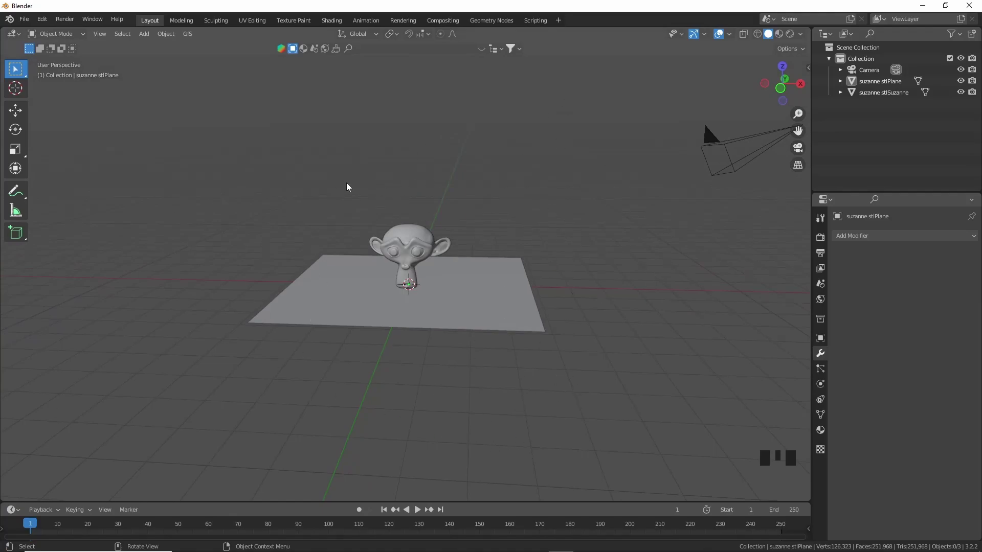
{"action": "scroll", "coordinate": [397, 280], "scroll_direction": "up", "scroll_amount": 7}
{"action": "middle_click_drag", "start_coordinate": [397, 281], "coordinate": [421, 266]}
{"action": "scroll", "coordinate": [409, 263], "scroll_direction": "down", "scroll_amount": 6}
{"action": "scroll", "coordinate": [435, 287], "scroll_direction": "up", "scroll_amount": 5}
{"action": "scroll", "coordinate": [434, 286], "scroll_direction": "down", "scroll_amount": 4}
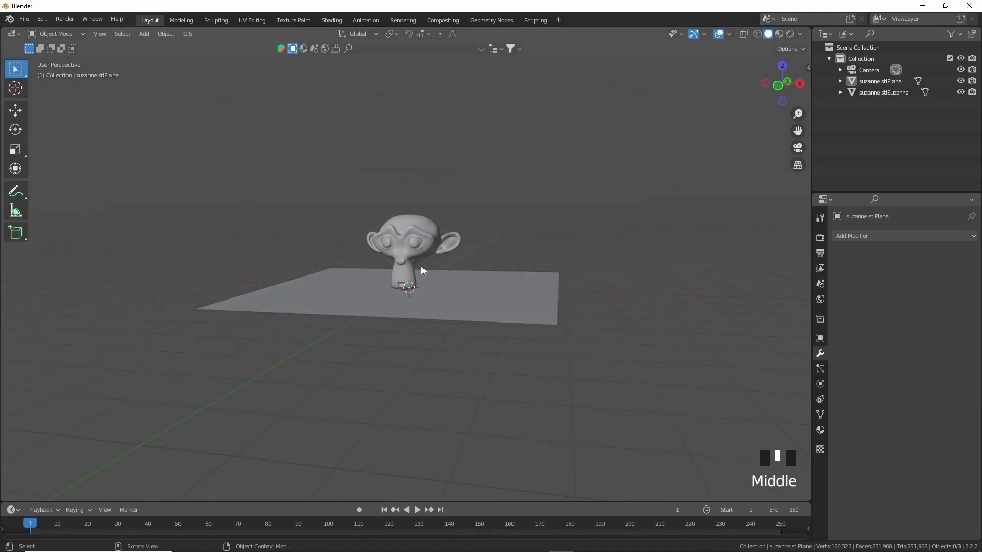
{"action": "scroll", "coordinate": [469, 298], "scroll_direction": "up", "scroll_amount": 2}
{"action": "middle_click_drag", "start_coordinate": [469, 298], "coordinate": [416, 228]}
{"action": "middle_click_drag", "start_coordinate": [586, 233], "coordinate": [539, 256]}
{"action": "scroll", "coordinate": [530, 268], "scroll_direction": "up", "scroll_amount": 2}
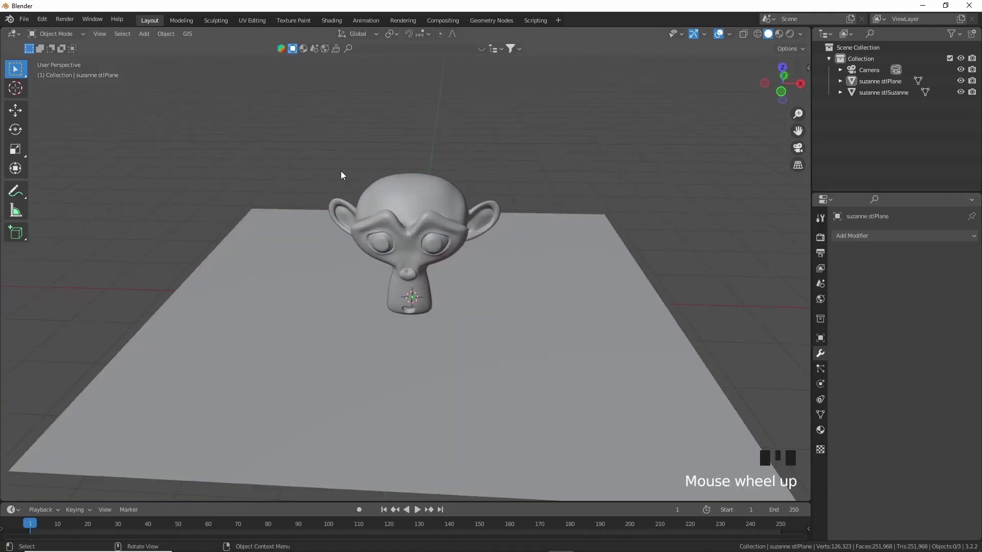